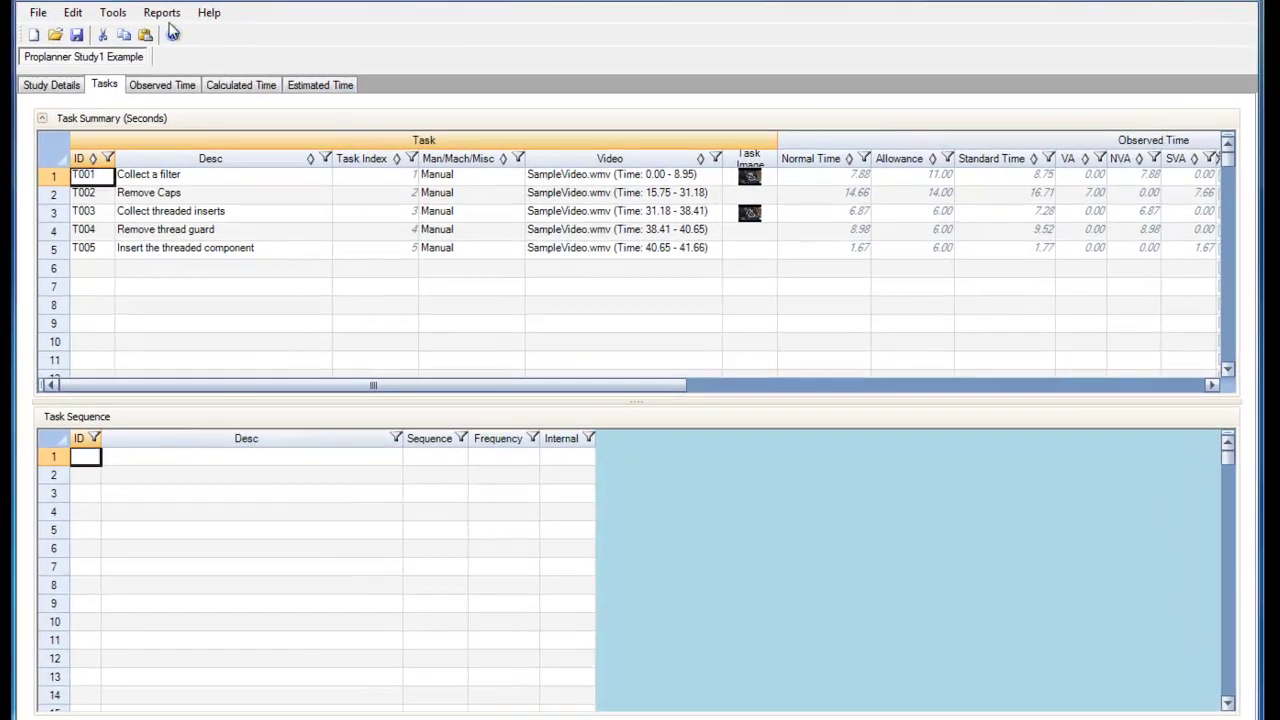
Display the study's observed time data and generate the Observed Time Report
{"action": "left_click", "coordinate": [157, 12]}
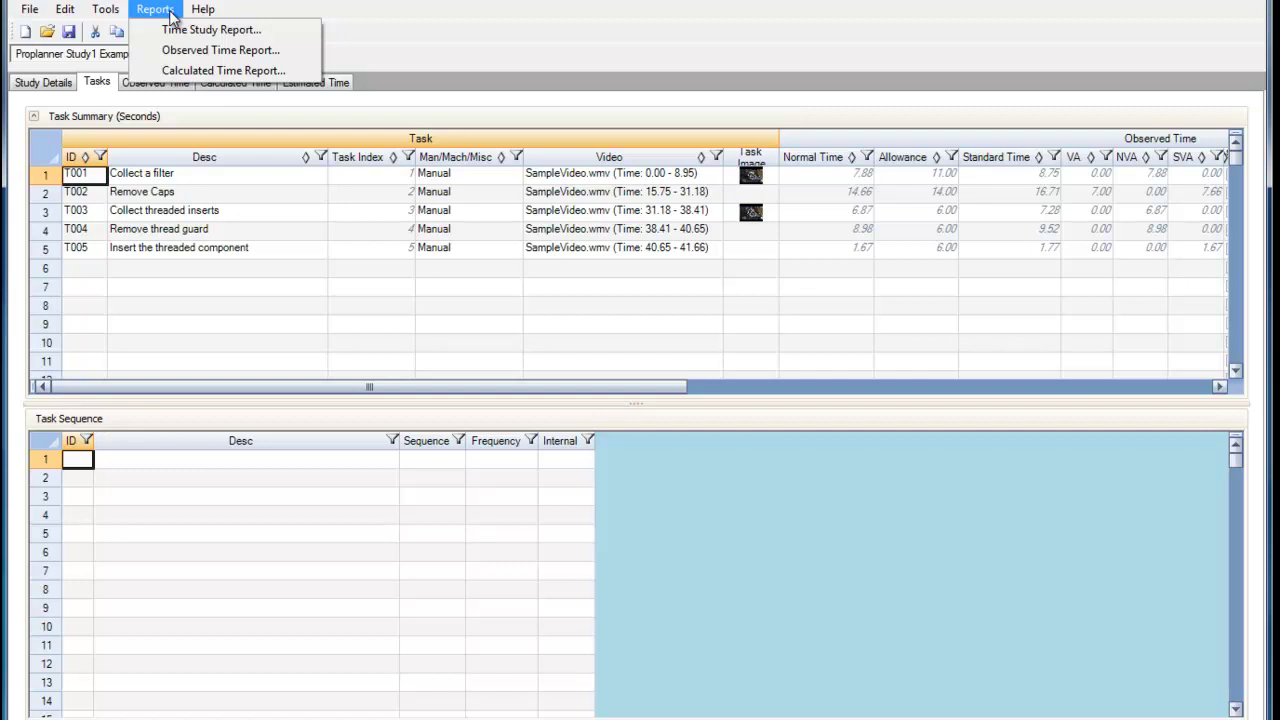
{"action": "left_click", "coordinate": [168, 12]}
{"action": "left_click", "coordinate": [162, 84]}
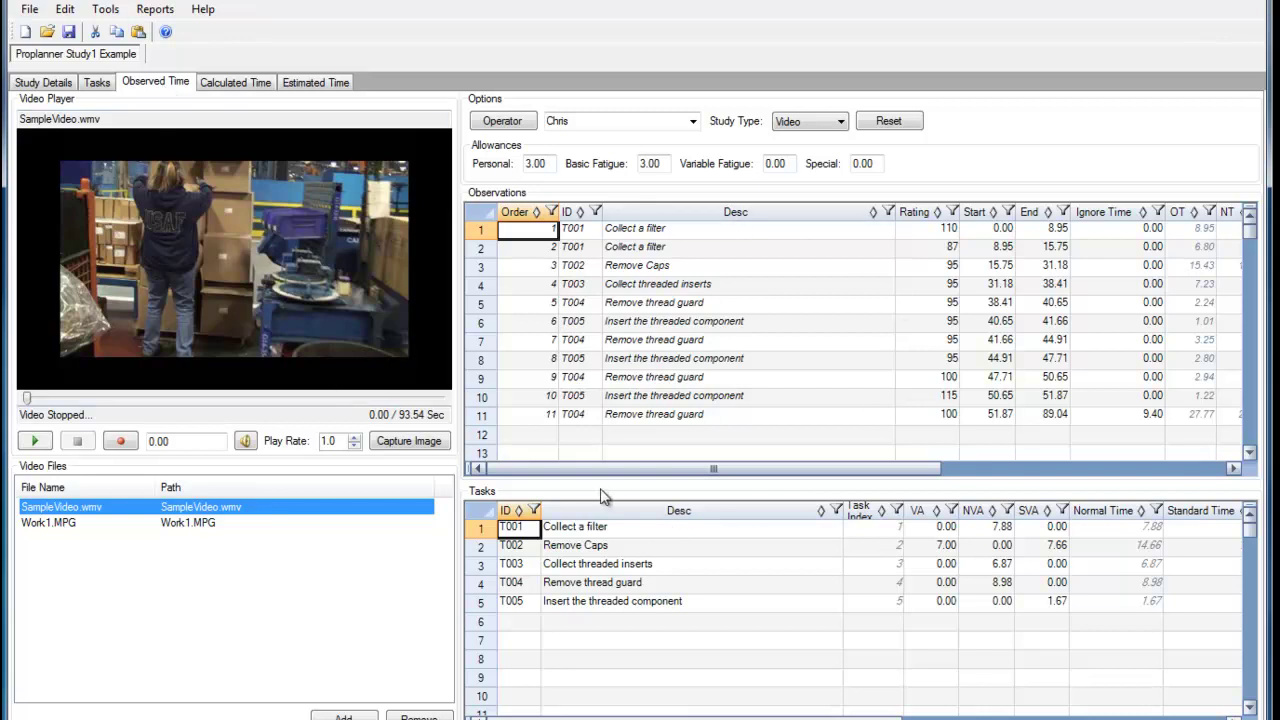
{"action": "left_click", "coordinate": [150, 11]}
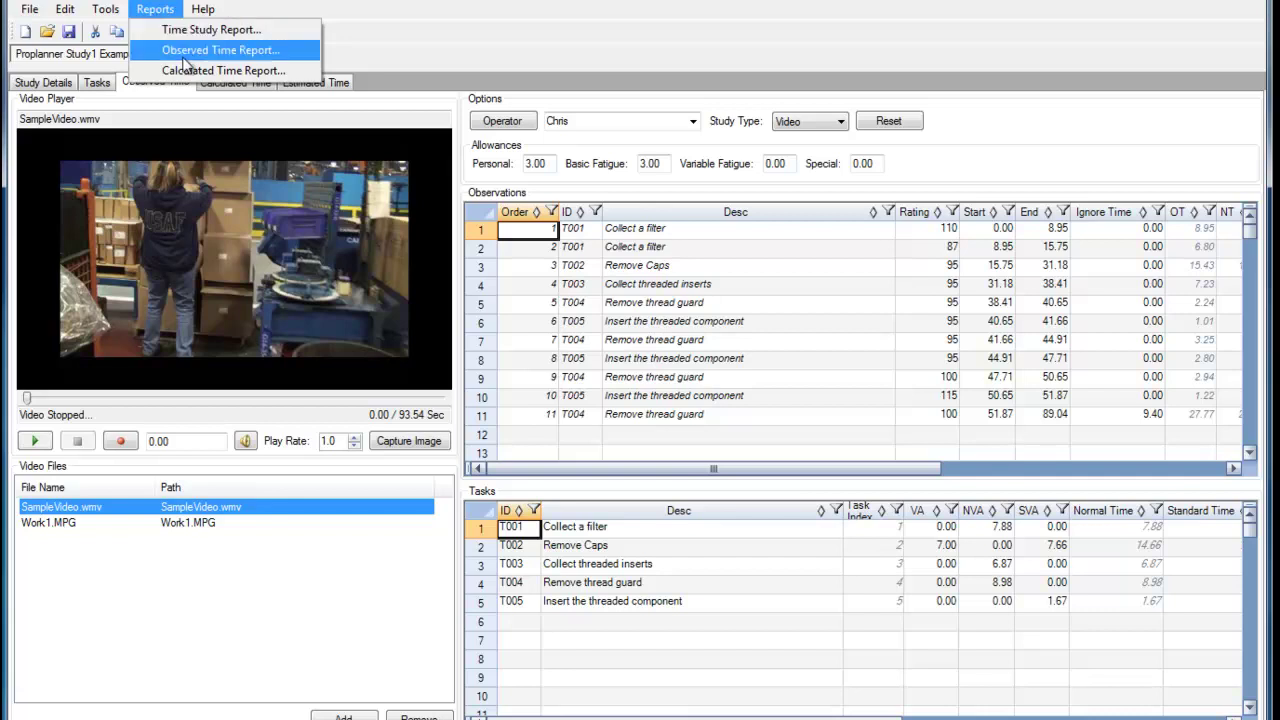
{"action": "left_click", "coordinate": [220, 49]}
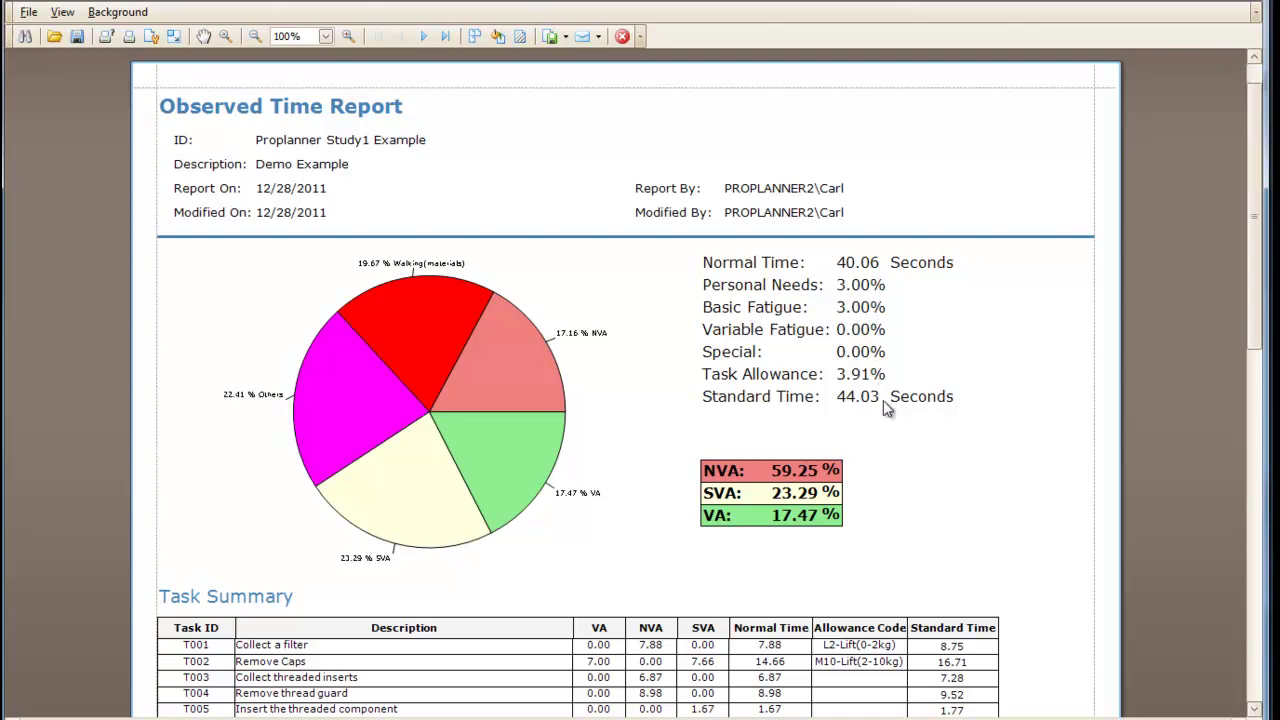
Review the Observed Time Report from the time category chart through the Task Summary to the per-task observation tables
{"action": "scroll", "coordinate": [883, 405], "scroll_direction": "down", "scroll_amount": 3}
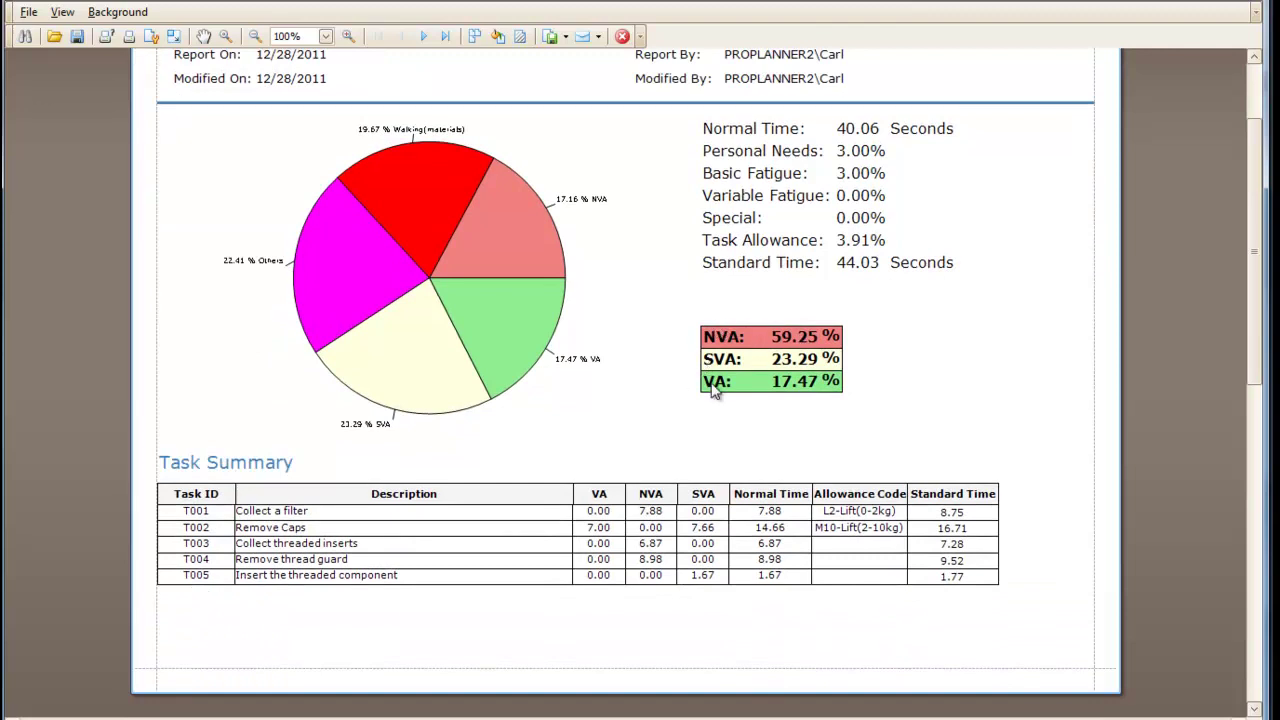
{"action": "scroll", "coordinate": [677, 395], "scroll_direction": "down", "scroll_amount": 3}
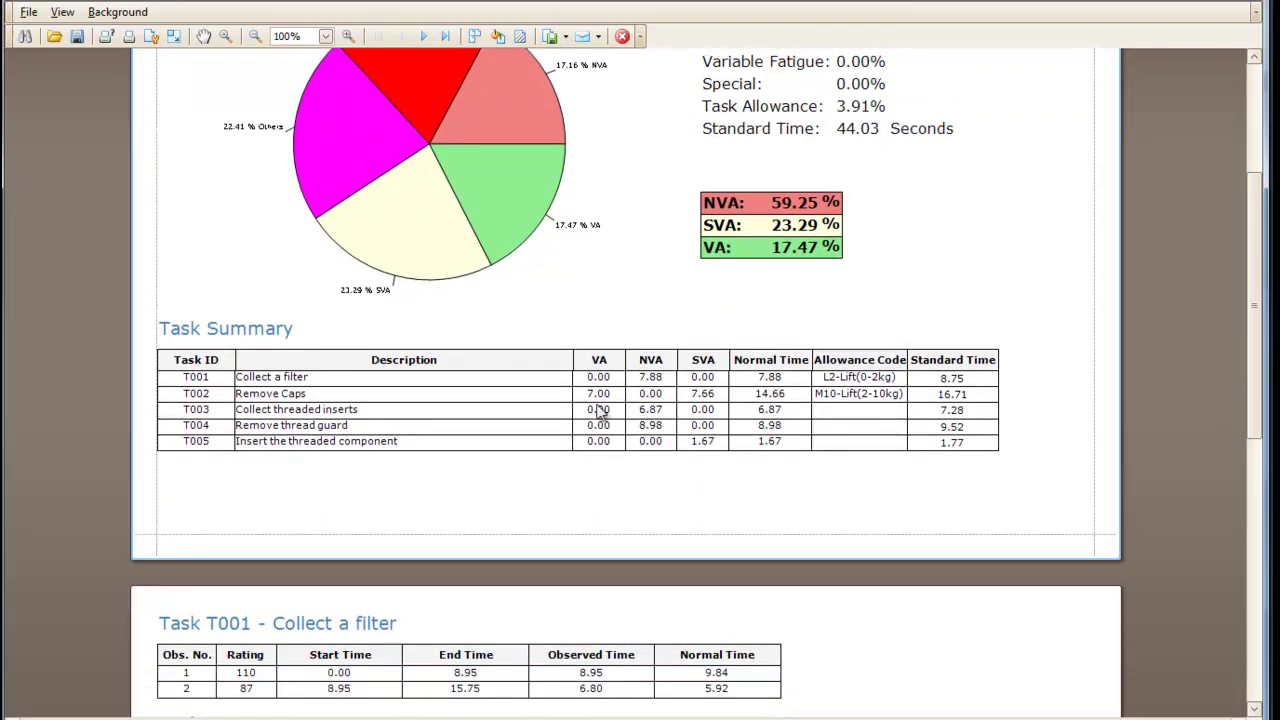
{"action": "scroll", "coordinate": [376, 470], "scroll_direction": "down", "scroll_amount": 2}
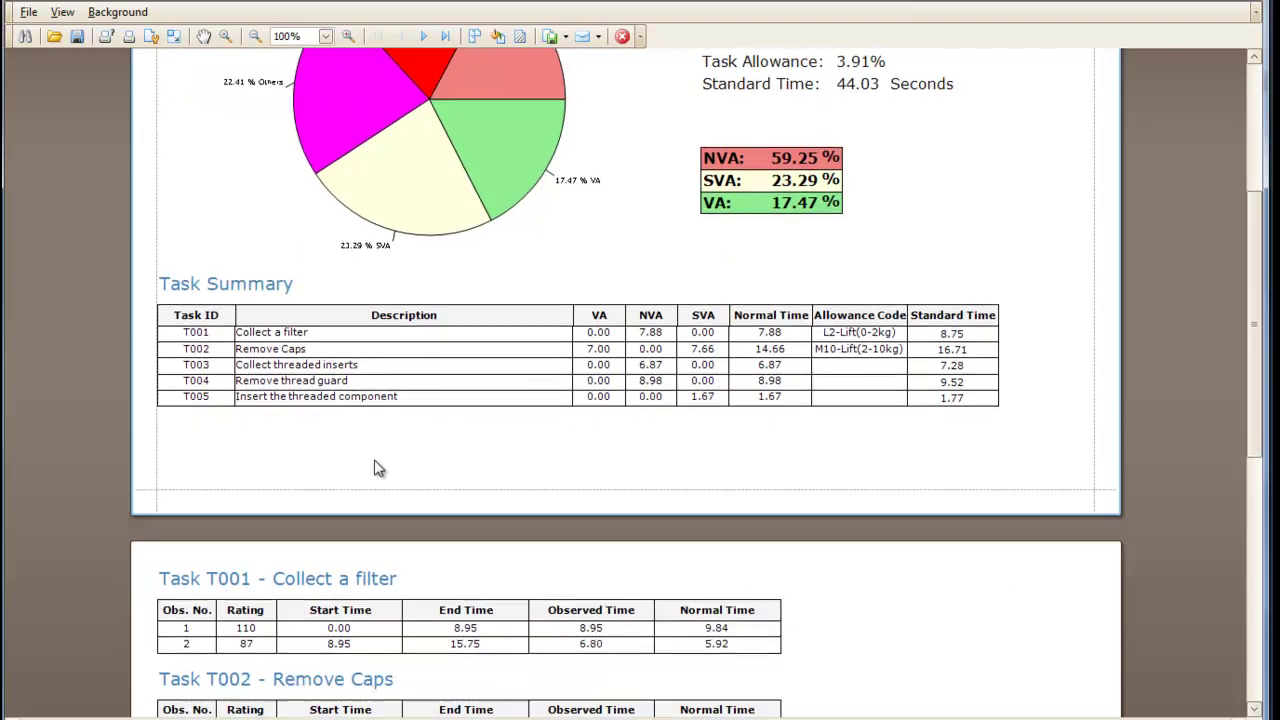
{"action": "scroll", "coordinate": [376, 470], "scroll_direction": "down", "scroll_amount": 6}
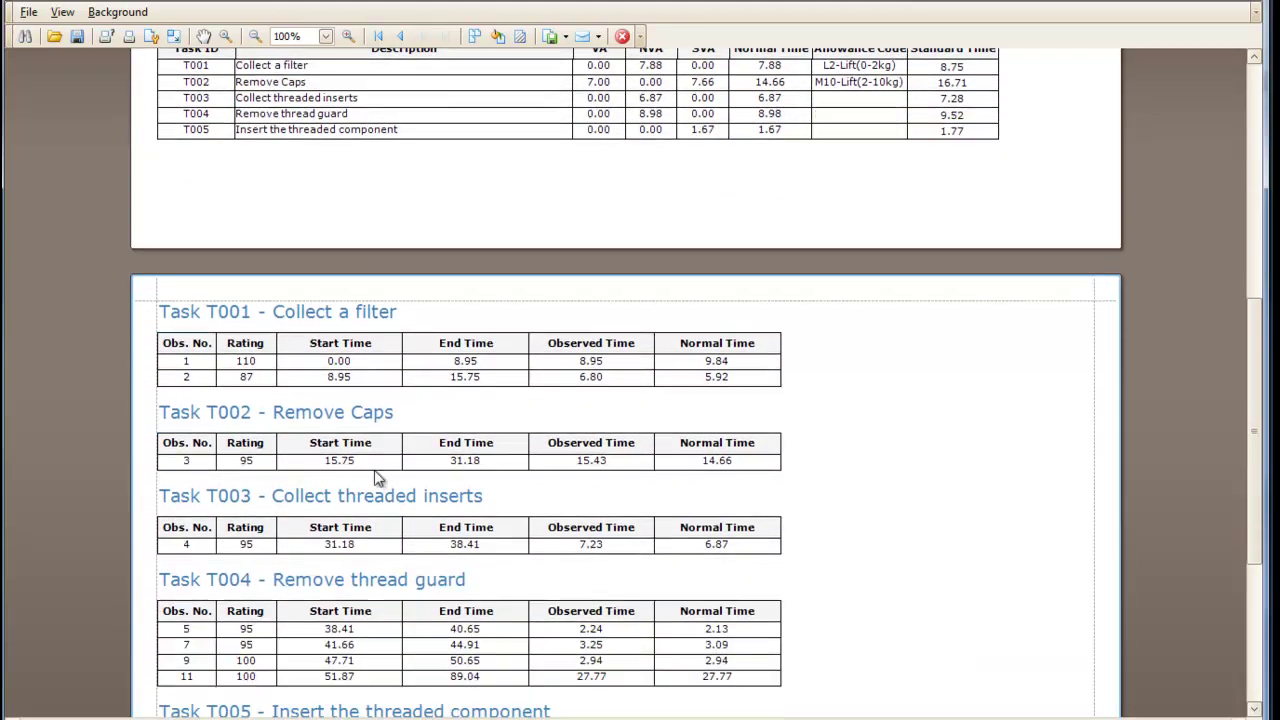
{"action": "scroll", "coordinate": [377, 480], "scroll_direction": "down", "scroll_amount": 3}
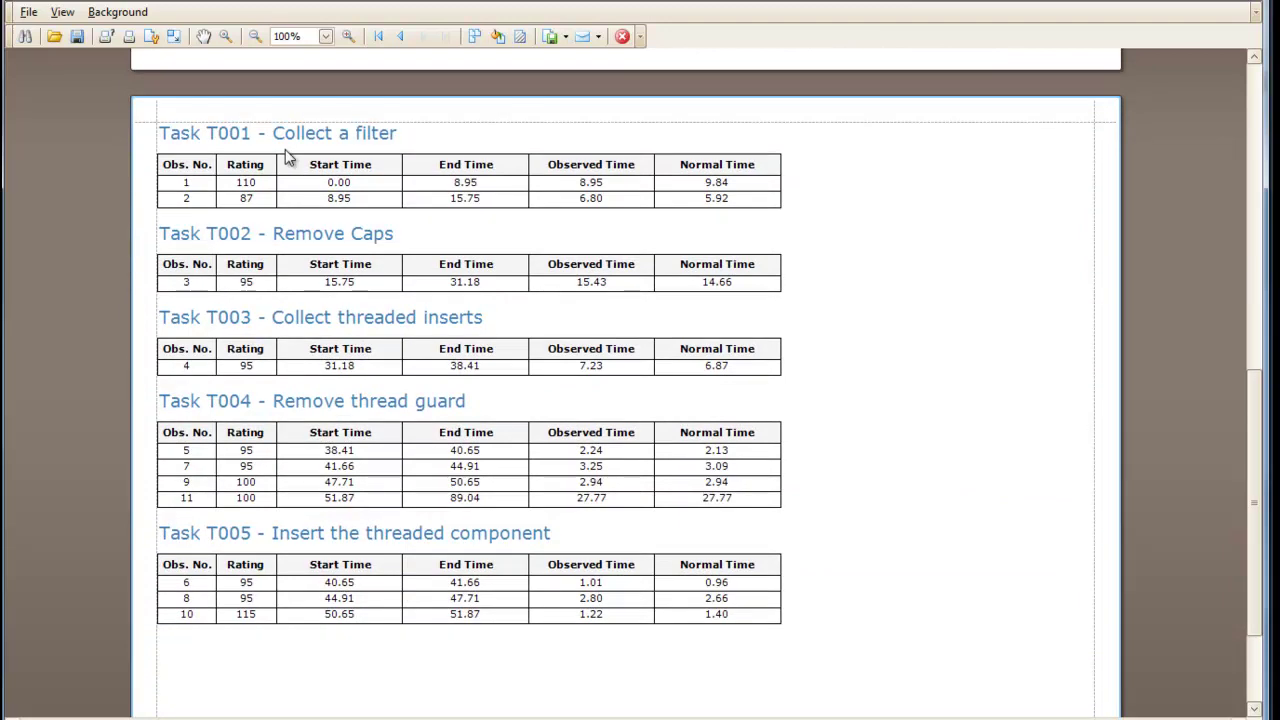
Close the report and locate the two "Collect a filter" entries in the observations table
{"action": "left_click", "coordinate": [1236, 4]}
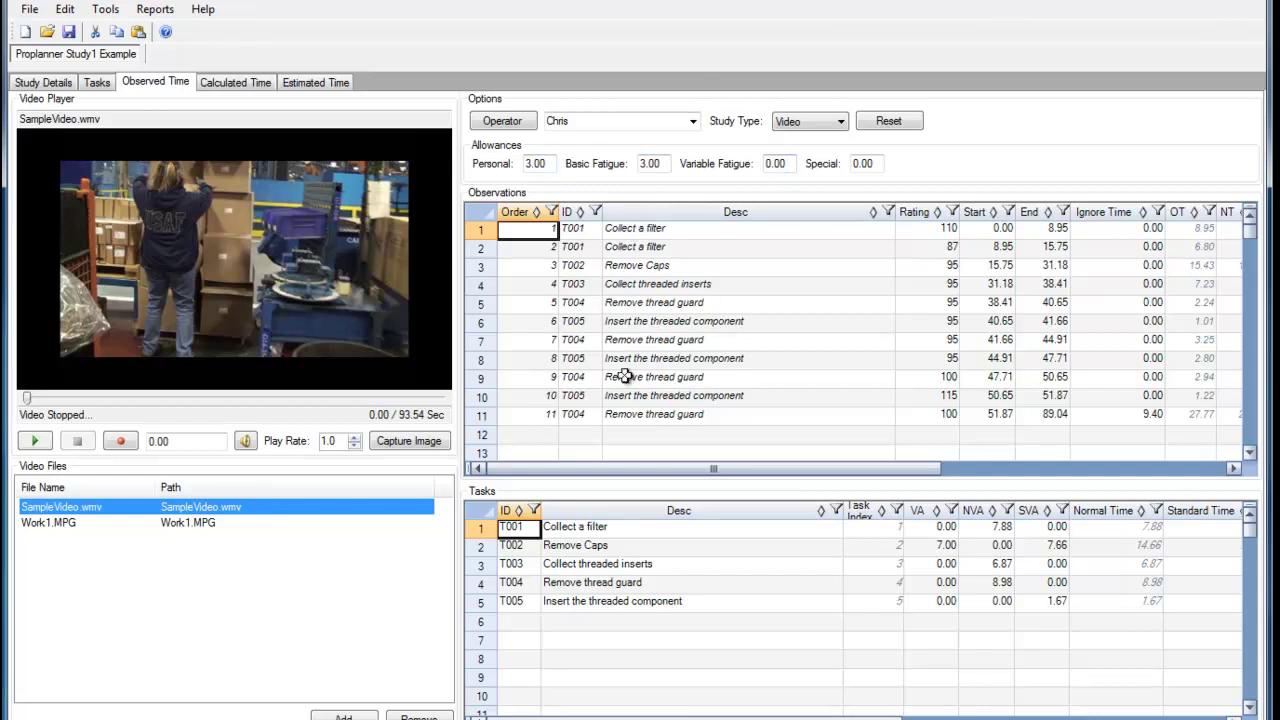
{"action": "left_click", "coordinate": [668, 233]}
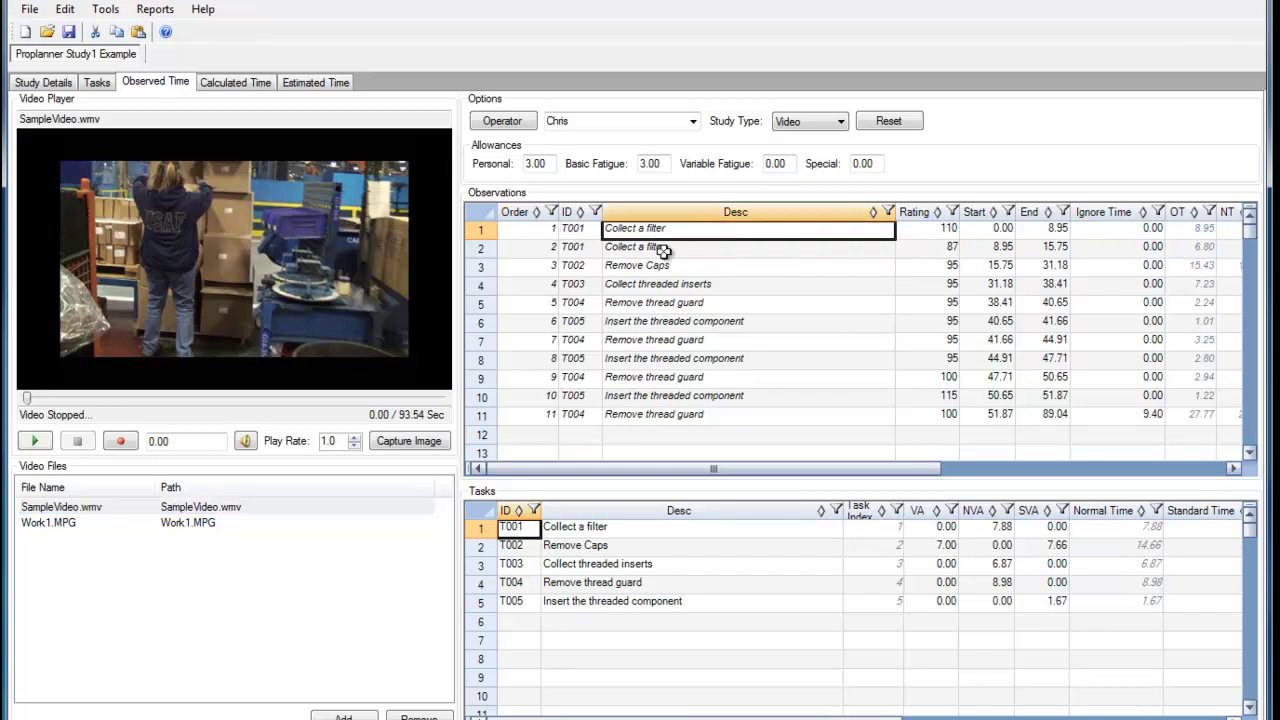
{"action": "left_click", "coordinate": [663, 249]}
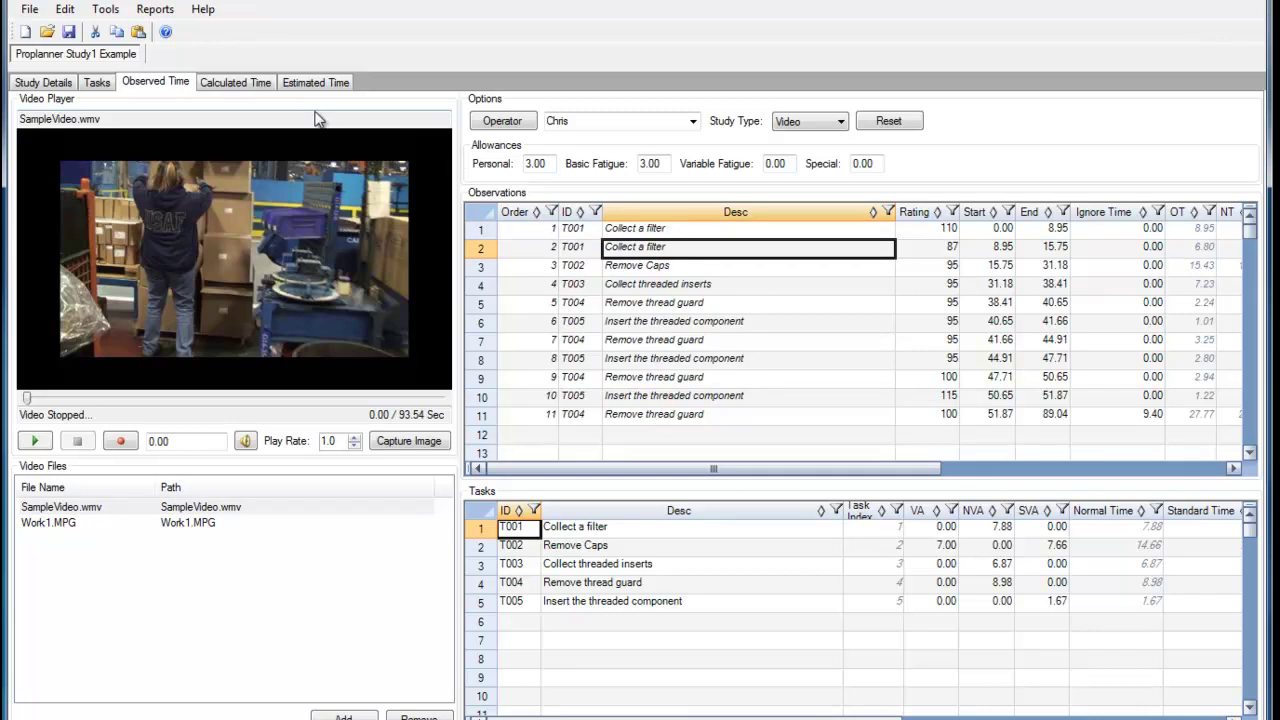
Show the calculated time data, select task T002 and generate the Calculated Time Report for T002 - Remove Caps
{"action": "left_click", "coordinate": [233, 84]}
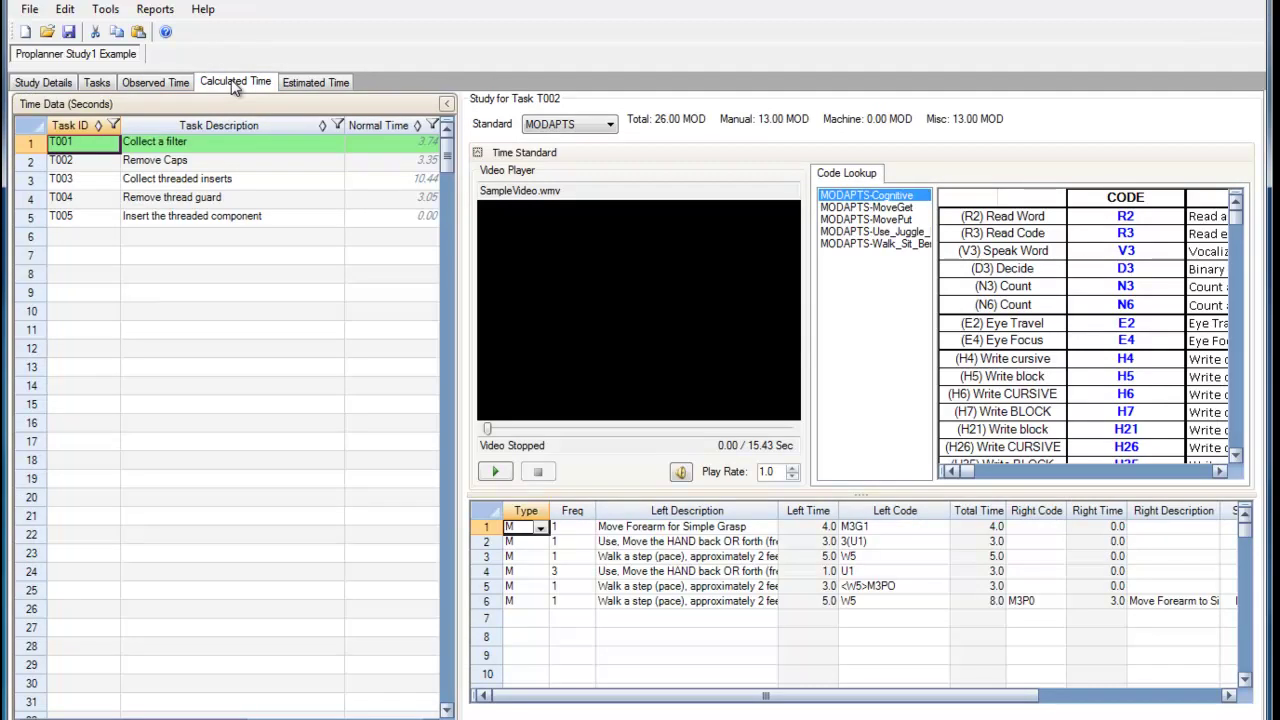
{"action": "left_click", "coordinate": [24, 165]}
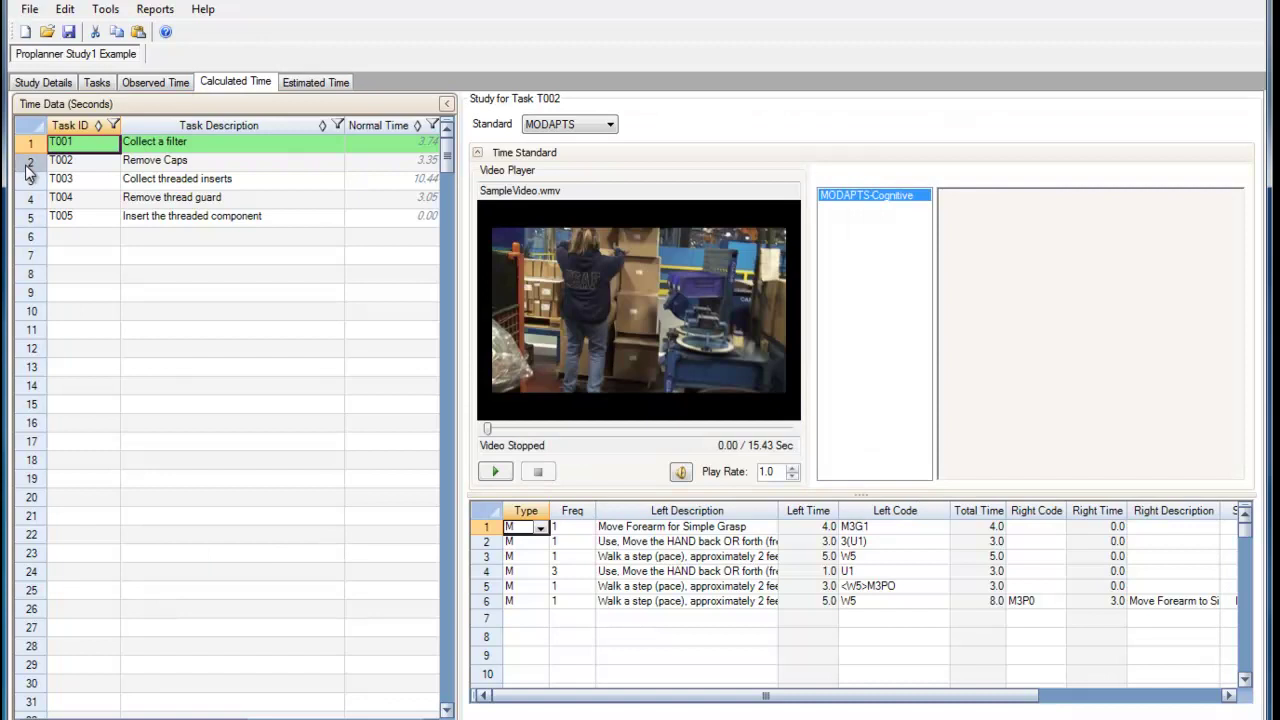
{"action": "left_click", "coordinate": [162, 10]}
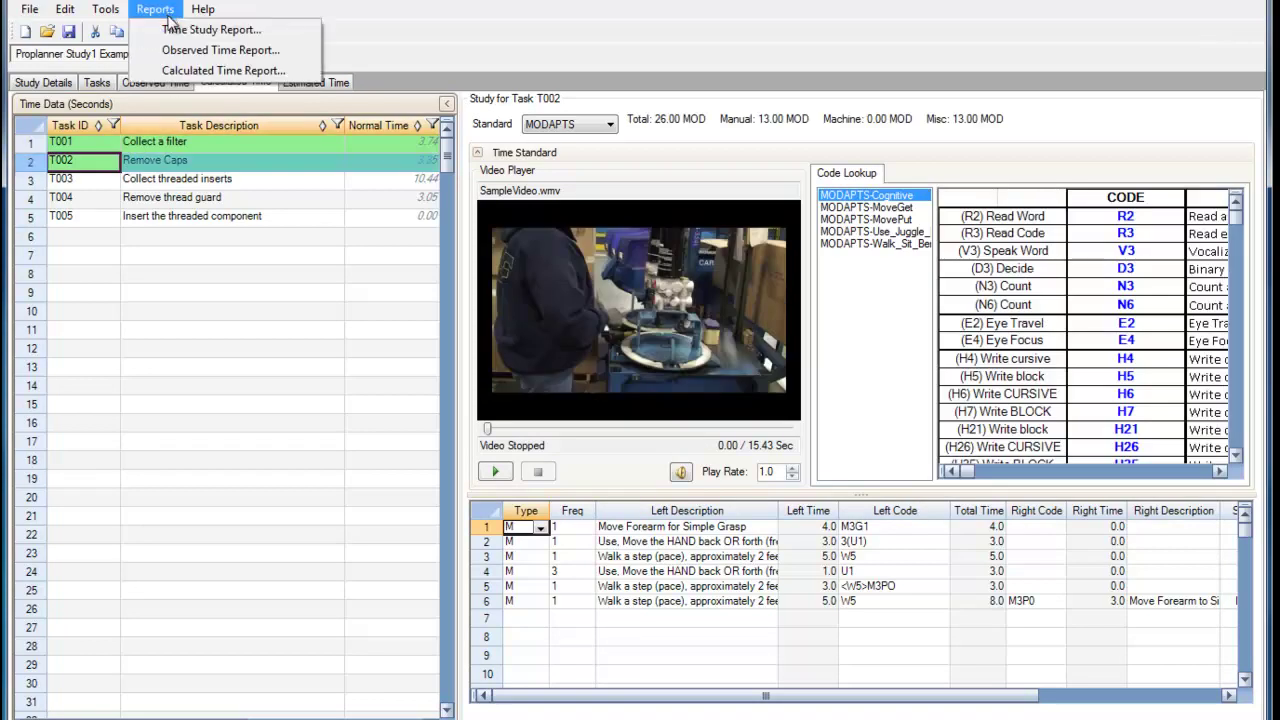
{"action": "left_click", "coordinate": [186, 72]}
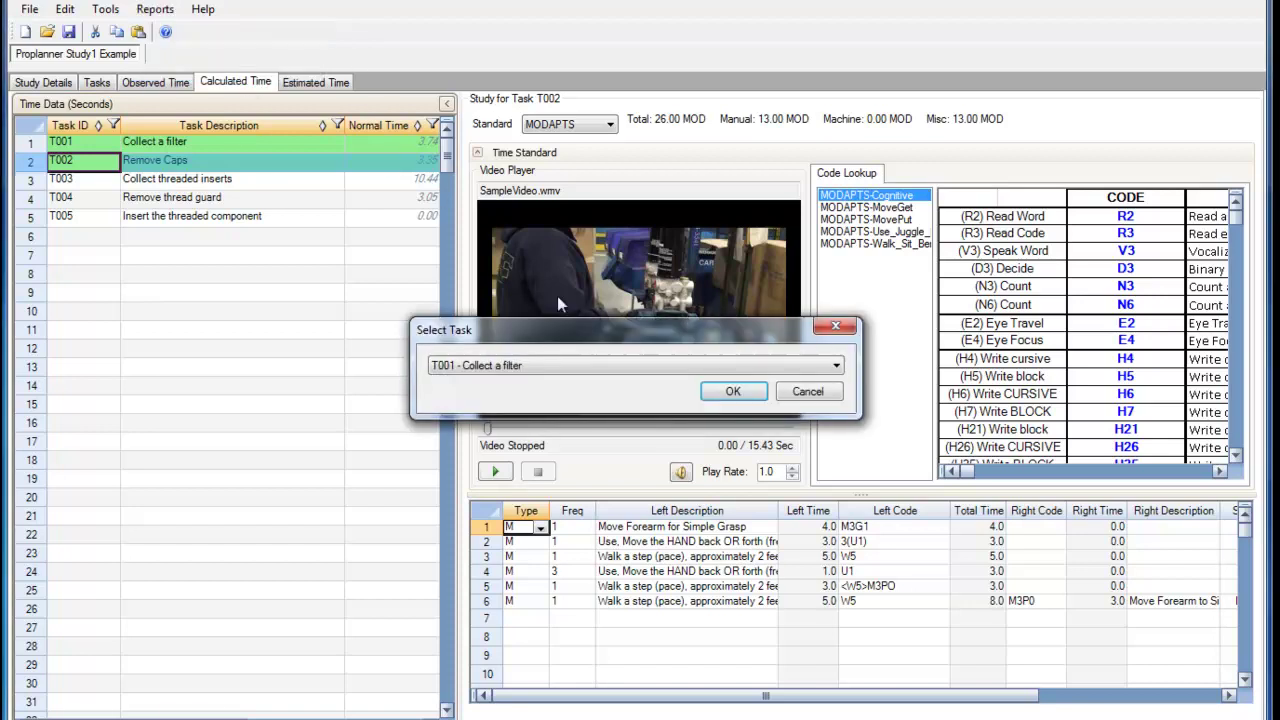
{"action": "left_click", "coordinate": [558, 368]}
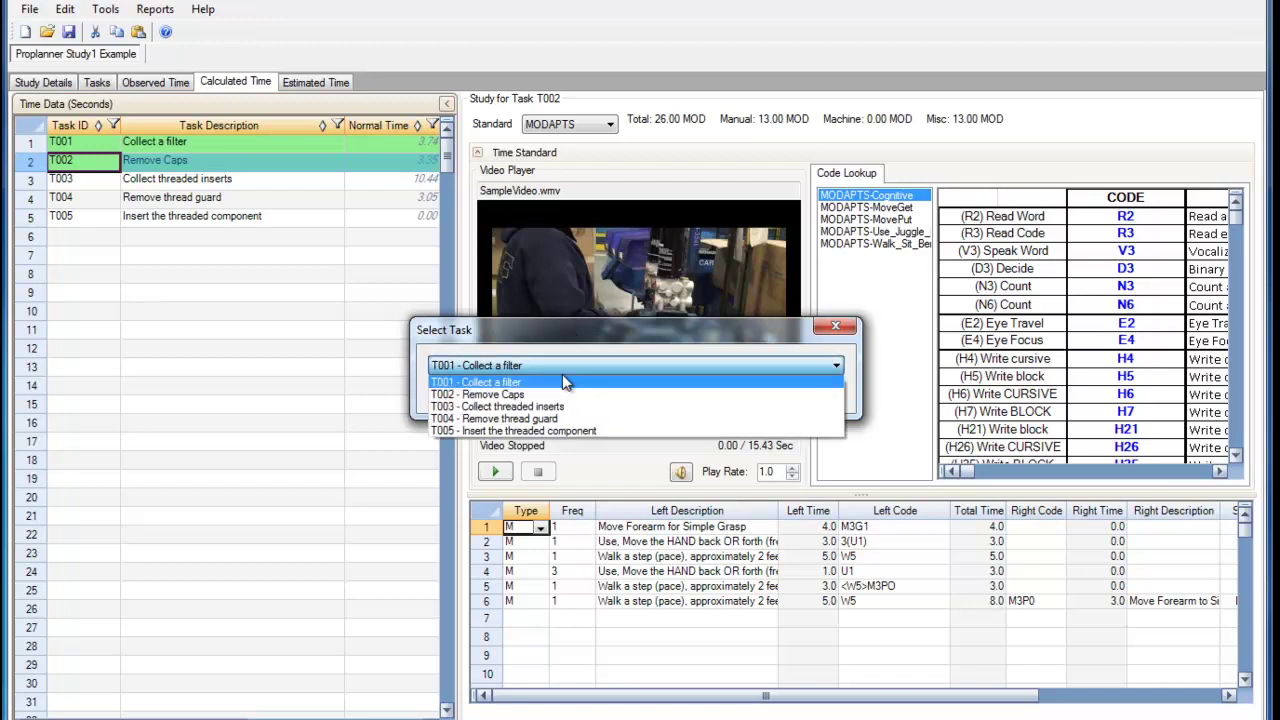
{"action": "left_click", "coordinate": [560, 394]}
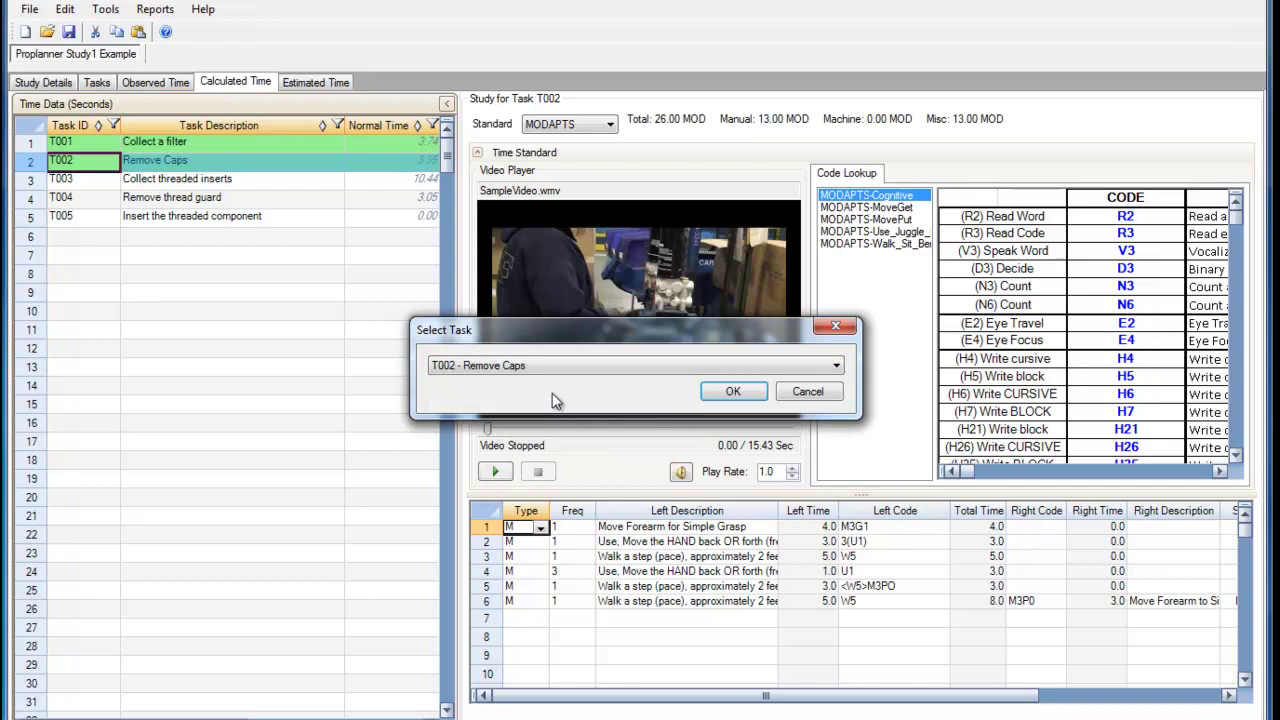
{"action": "left_click", "coordinate": [492, 372]}
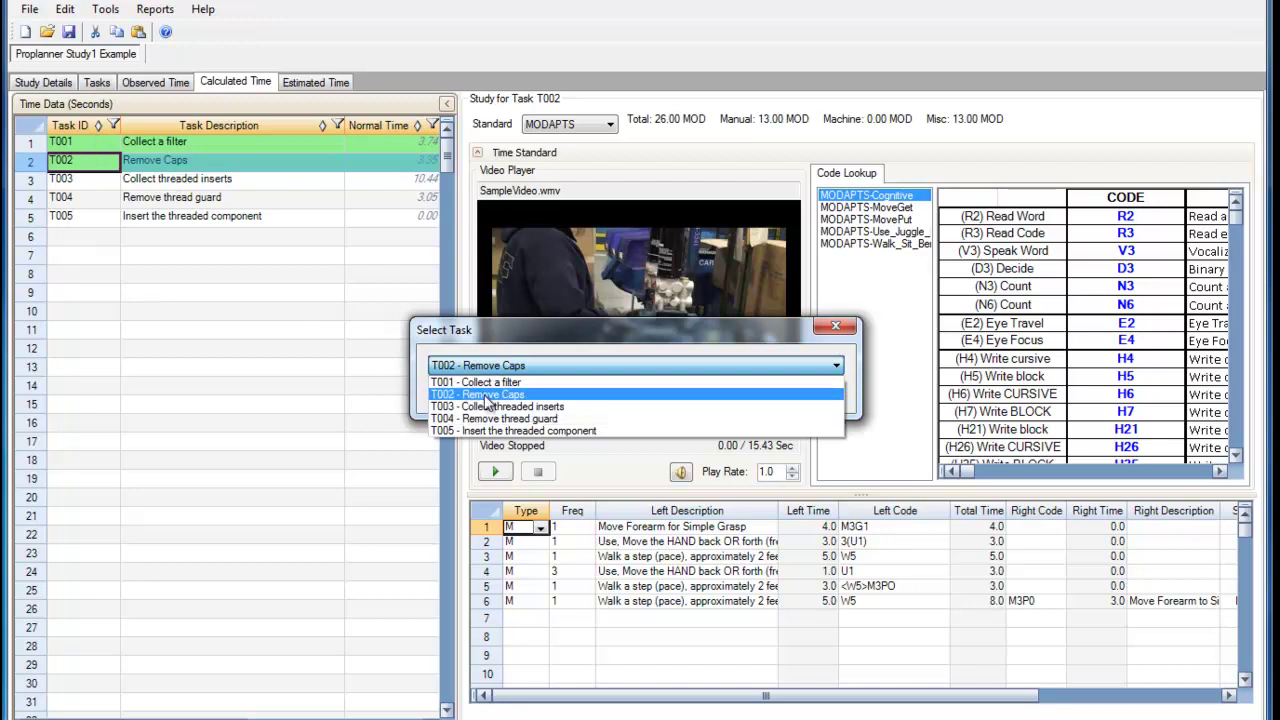
{"action": "key", "text": "Escape"}
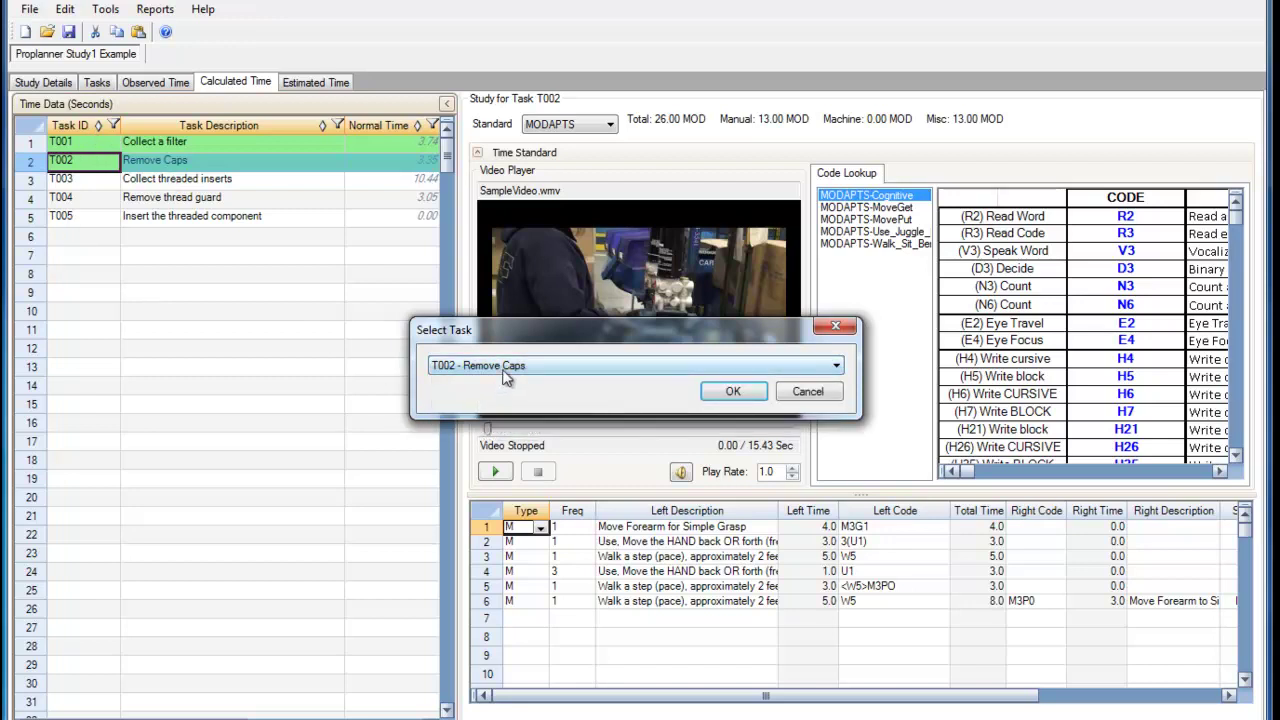
{"action": "left_click", "coordinate": [727, 394]}
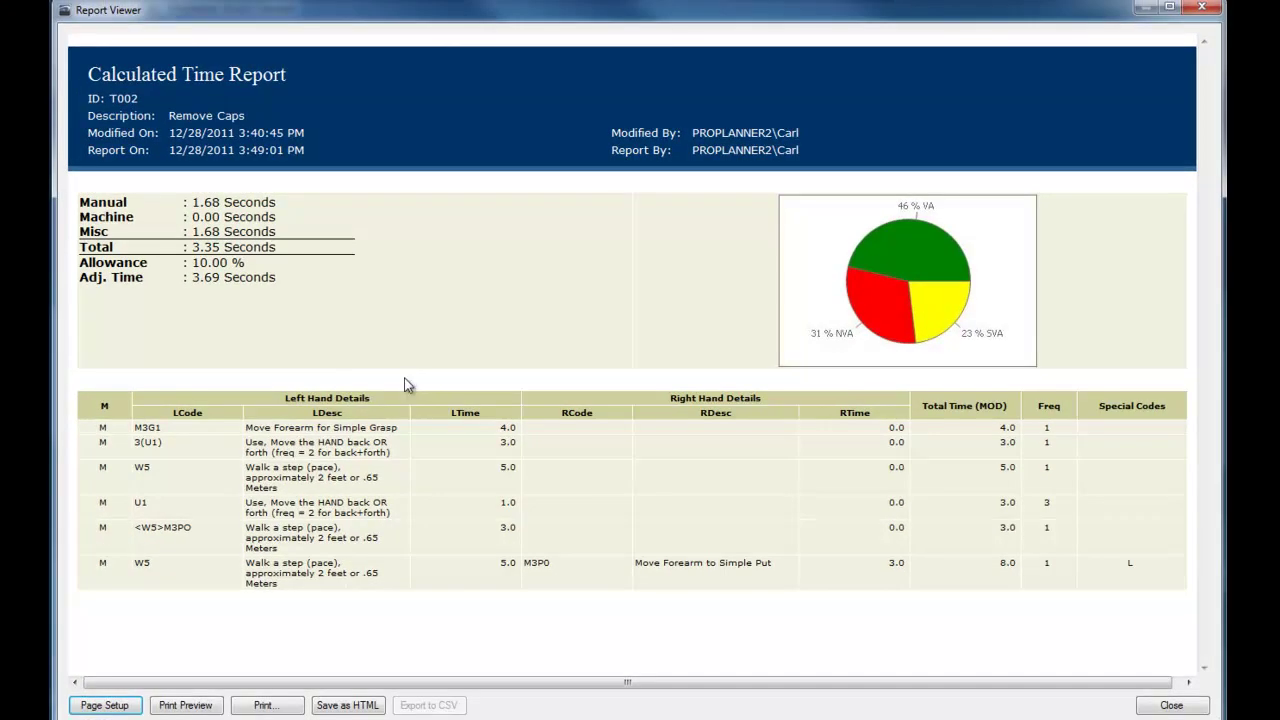
Close the Calculated Time Report and check the Allowance value of task T002 in the calculated time table
{"action": "left_click", "coordinate": [1202, 8]}
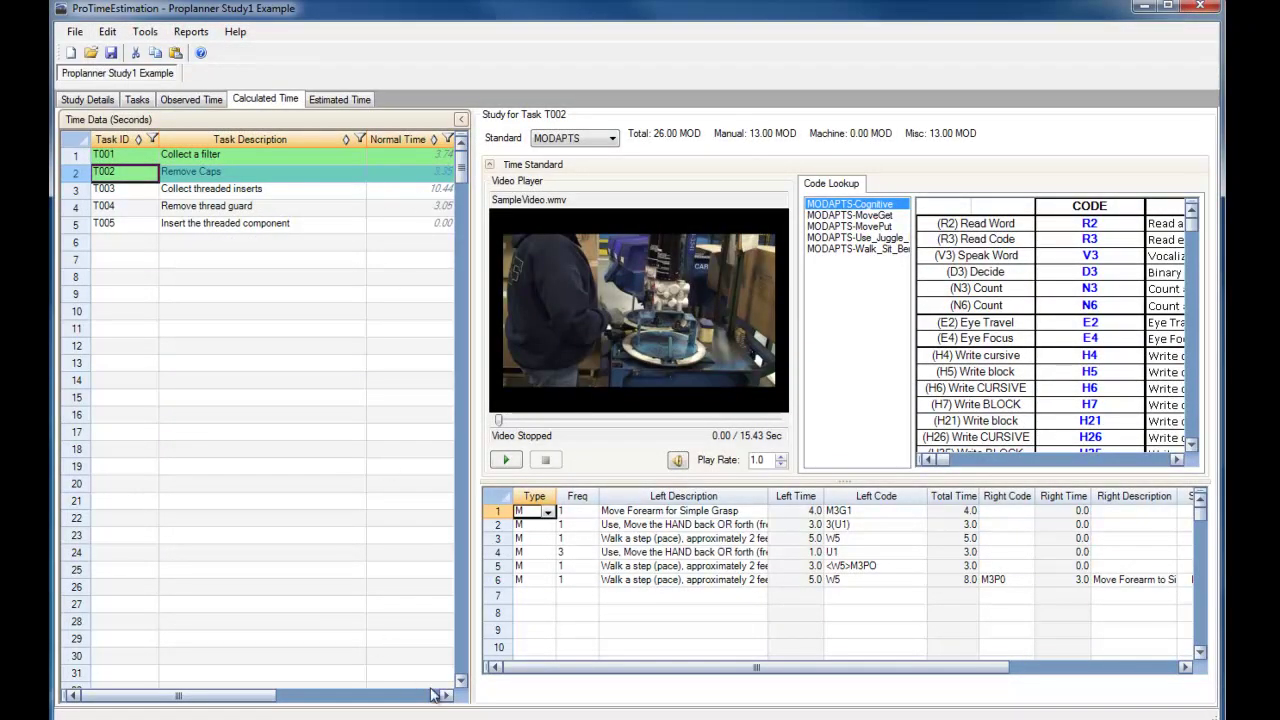
{"action": "left_click", "coordinate": [450, 695]}
{"action": "left_click", "coordinate": [450, 695]}
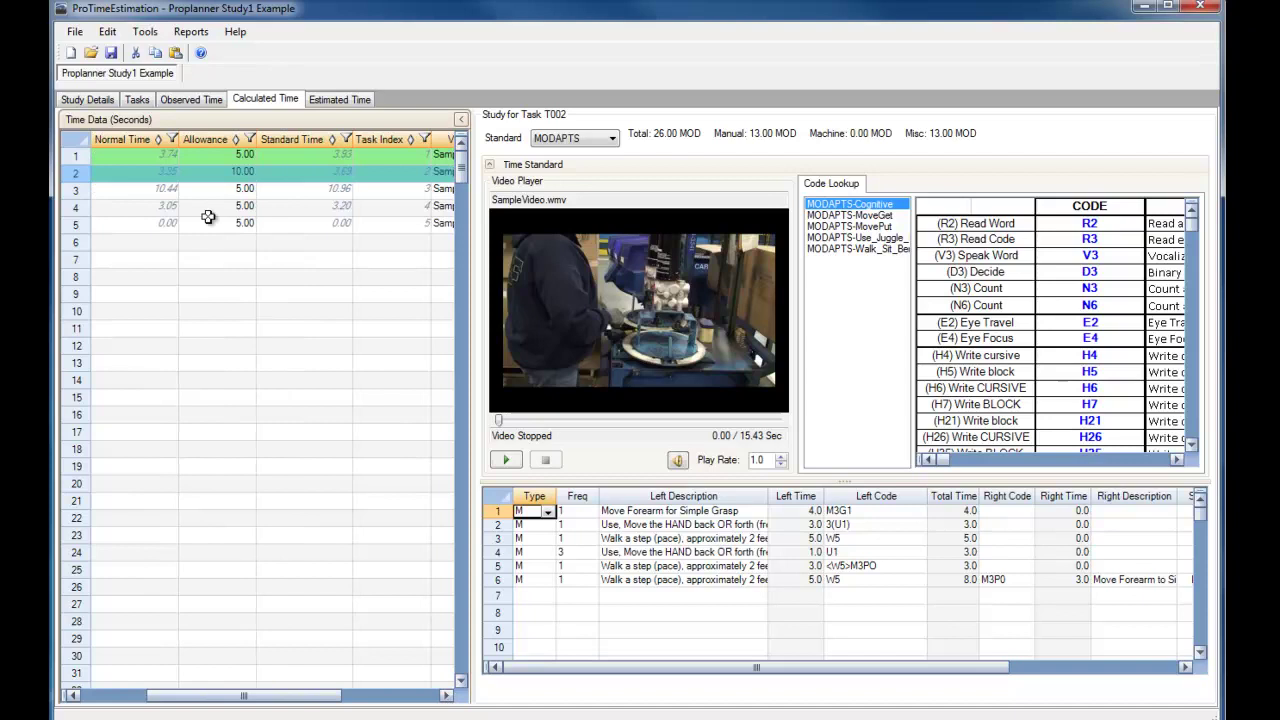
{"action": "left_click", "coordinate": [224, 168]}
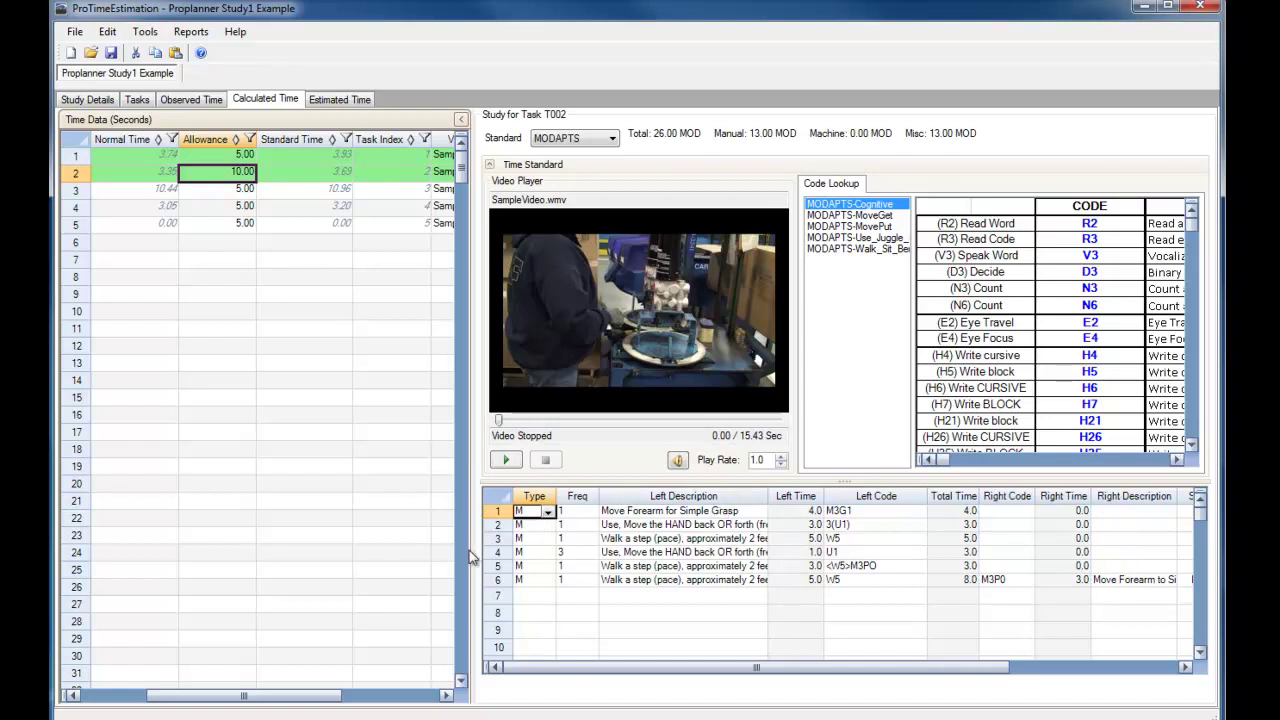
{"action": "left_click_drag", "start_coordinate": [256, 695], "coordinate": [177, 696]}
Generate the Time Study Report with the Observed time type
{"action": "left_click", "coordinate": [193, 33]}
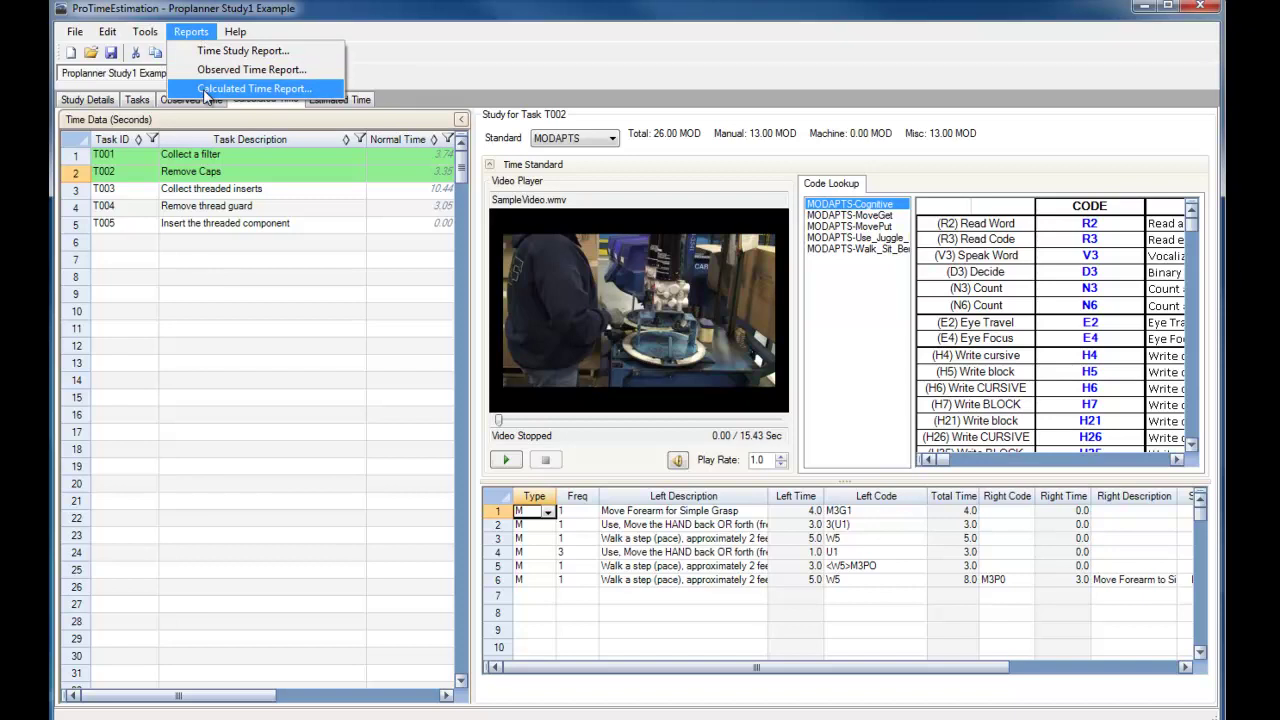
{"action": "left_click", "coordinate": [240, 51]}
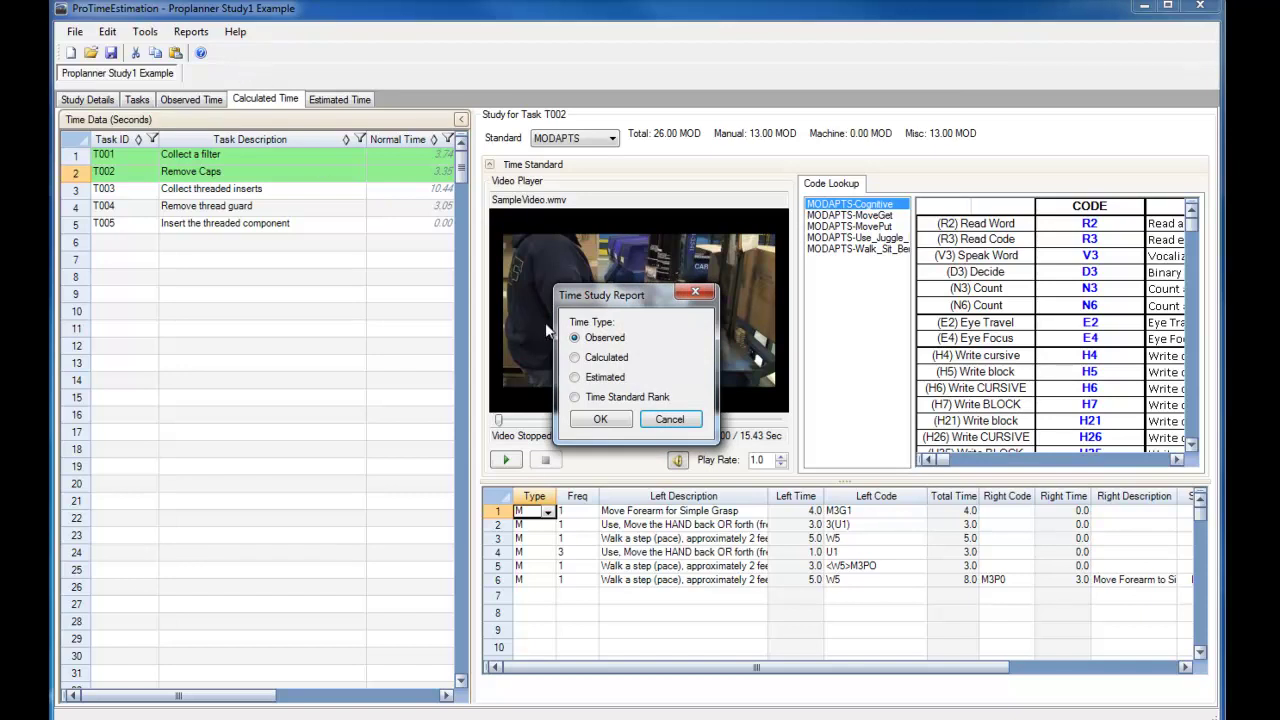
{"action": "left_click", "coordinate": [601, 419]}
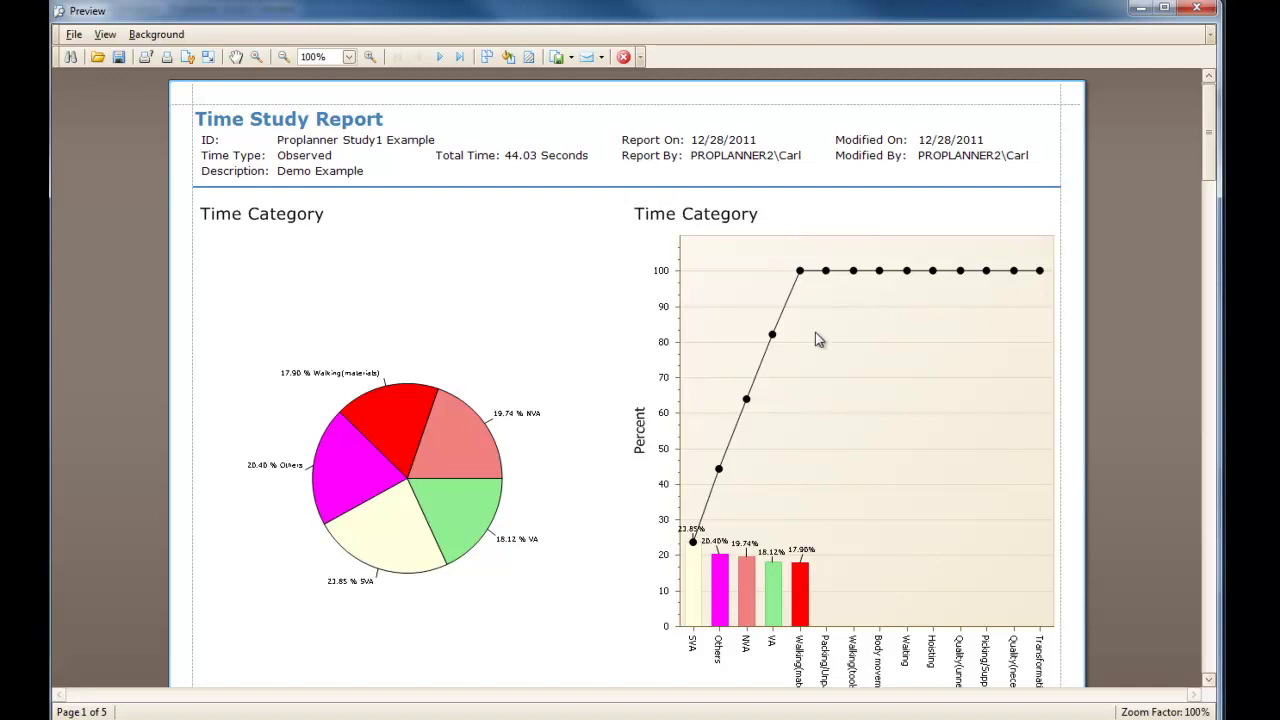
Review the Time Study Report's Gantt Chart and the Task Summary on its last page, and close the preview
{"action": "left_click_drag", "start_coordinate": [1213, 156], "coordinate": [1188, 515]}
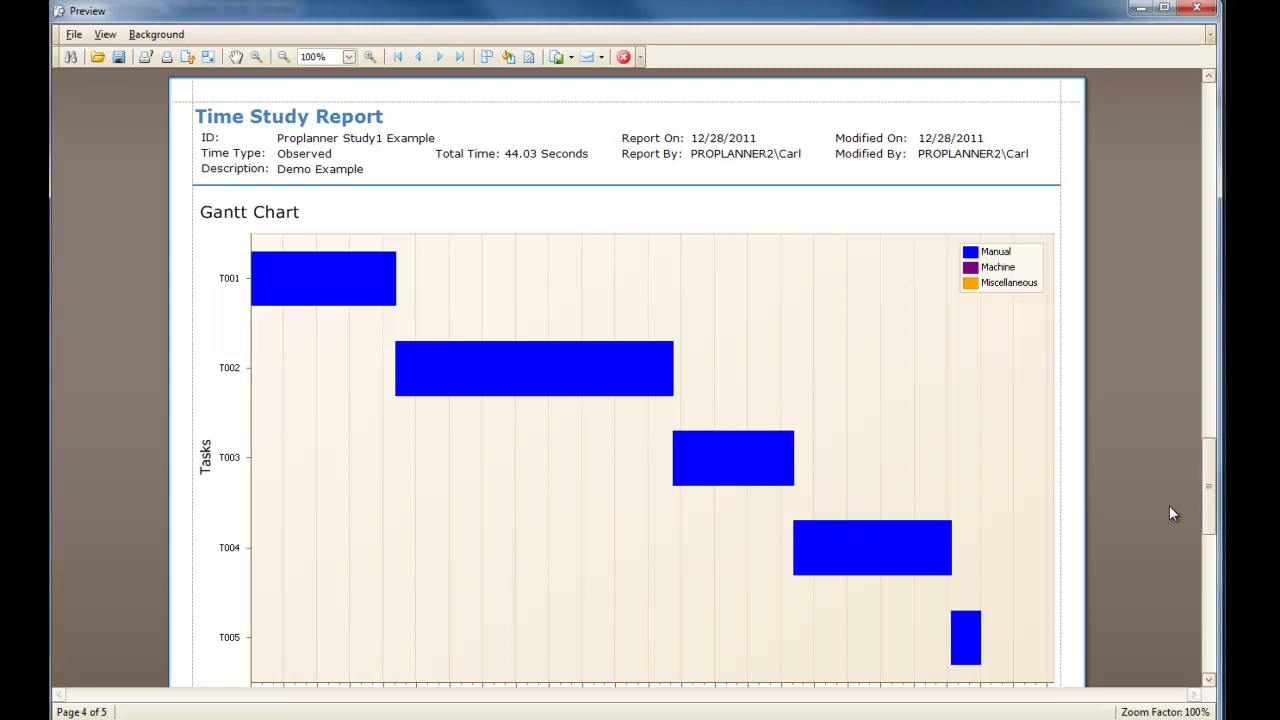
{"action": "left_click_drag", "start_coordinate": [1210, 495], "coordinate": [1209, 591]}
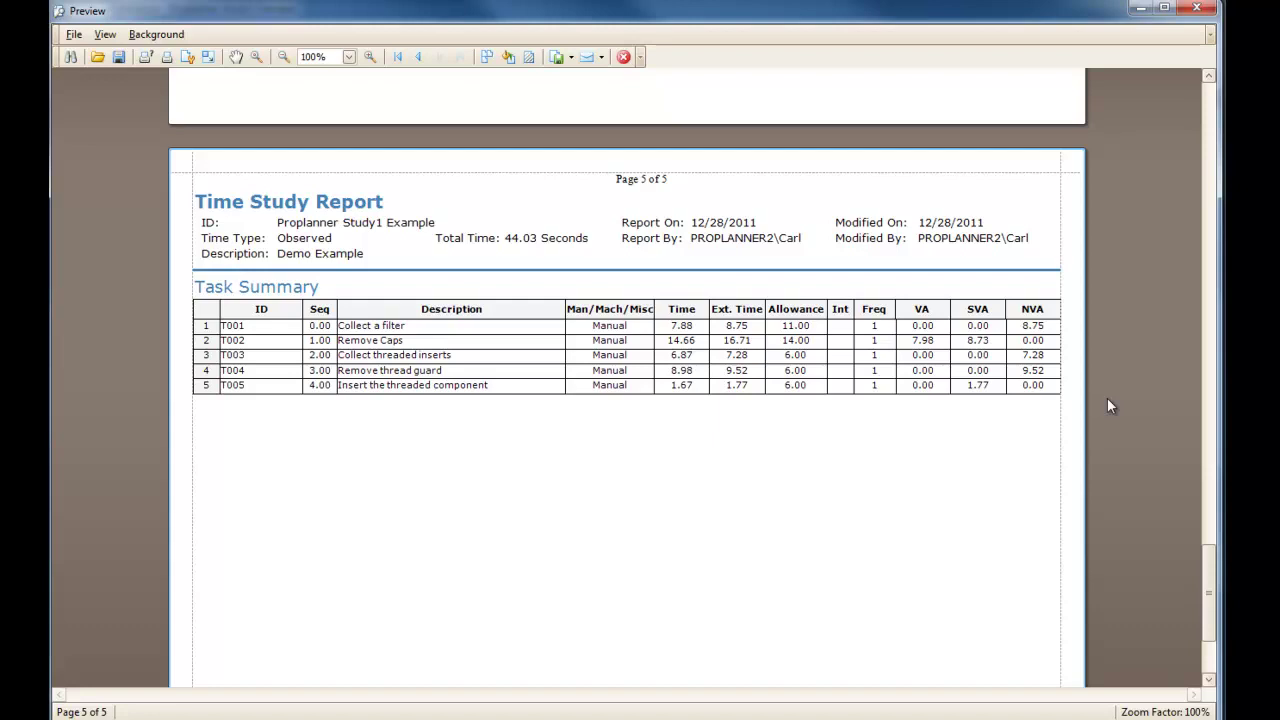
{"action": "left_click", "coordinate": [1196, 7]}
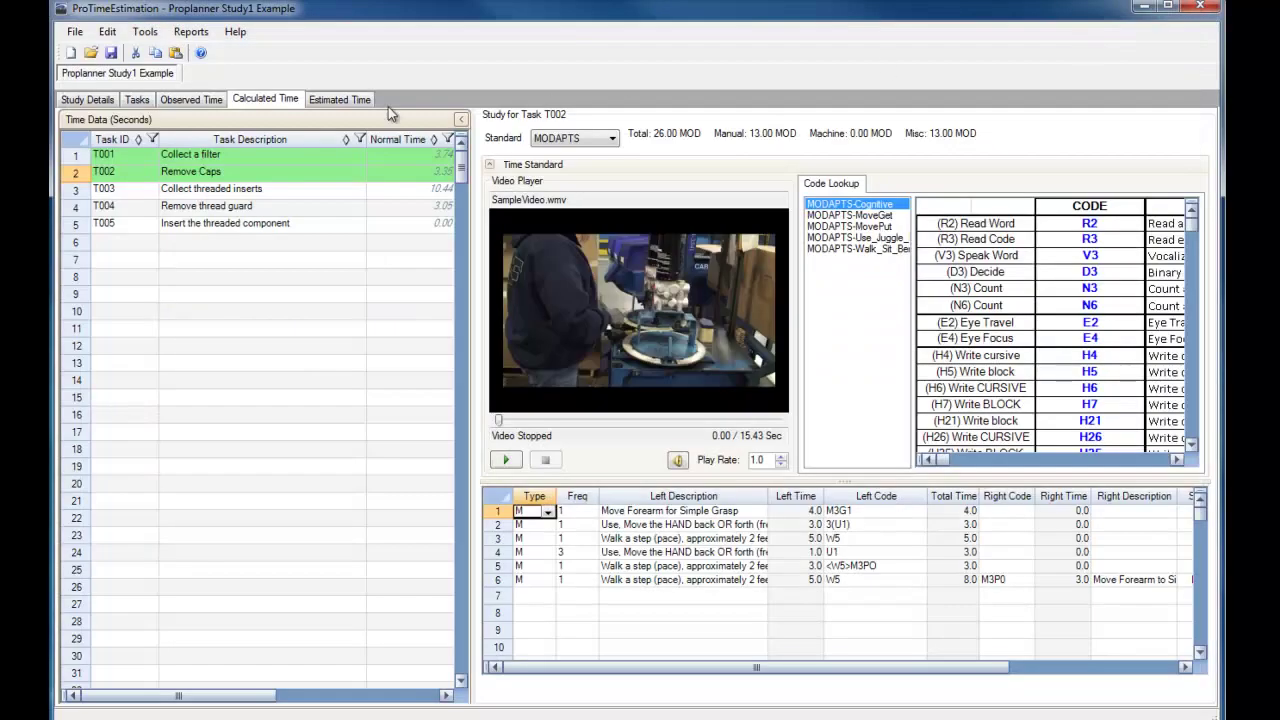
Generate the Time Study Report with the Time Standard Rank time type, look over its first page and close the preview
{"action": "left_click", "coordinate": [190, 31]}
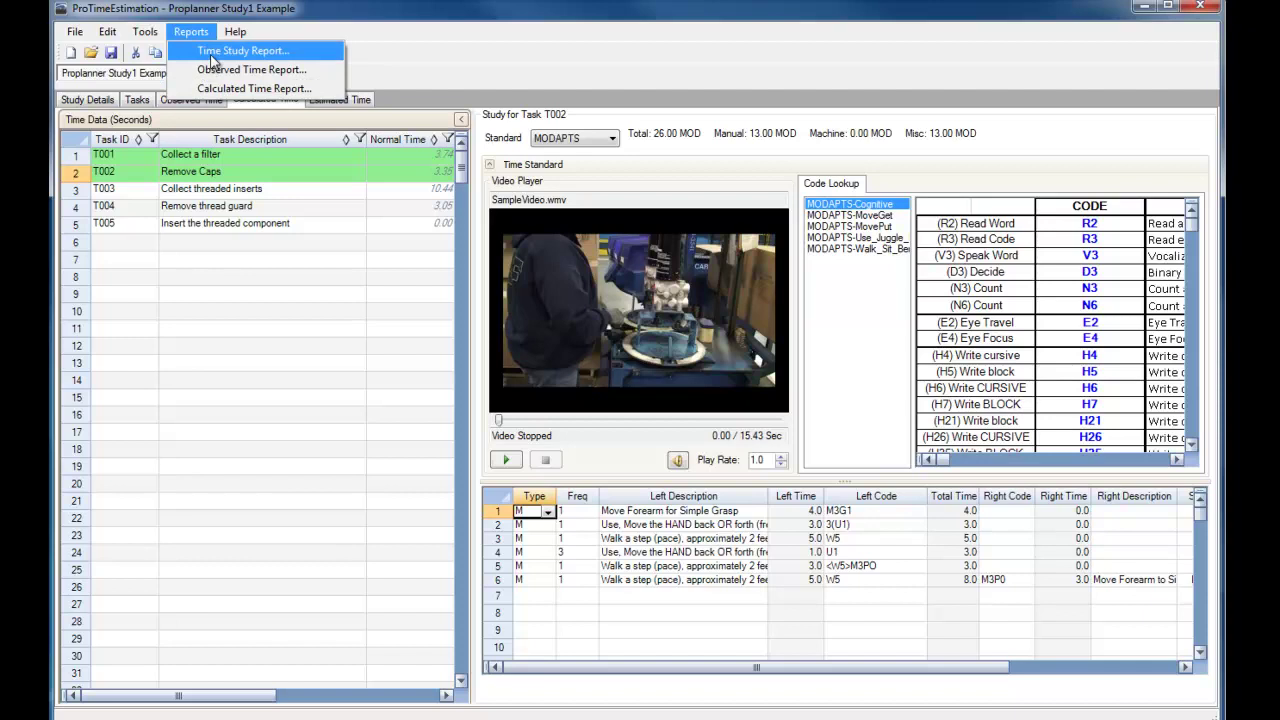
{"action": "left_click", "coordinate": [214, 52]}
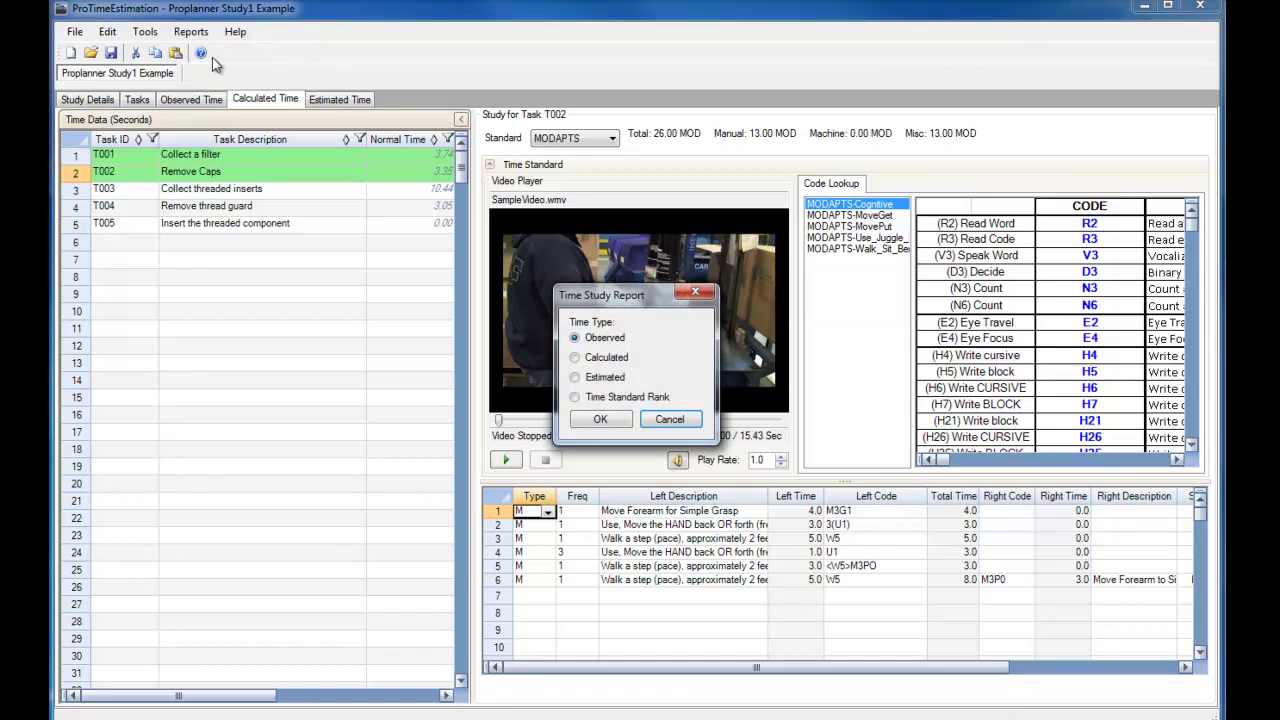
{"action": "left_click", "coordinate": [575, 397]}
{"action": "left_click", "coordinate": [584, 421]}
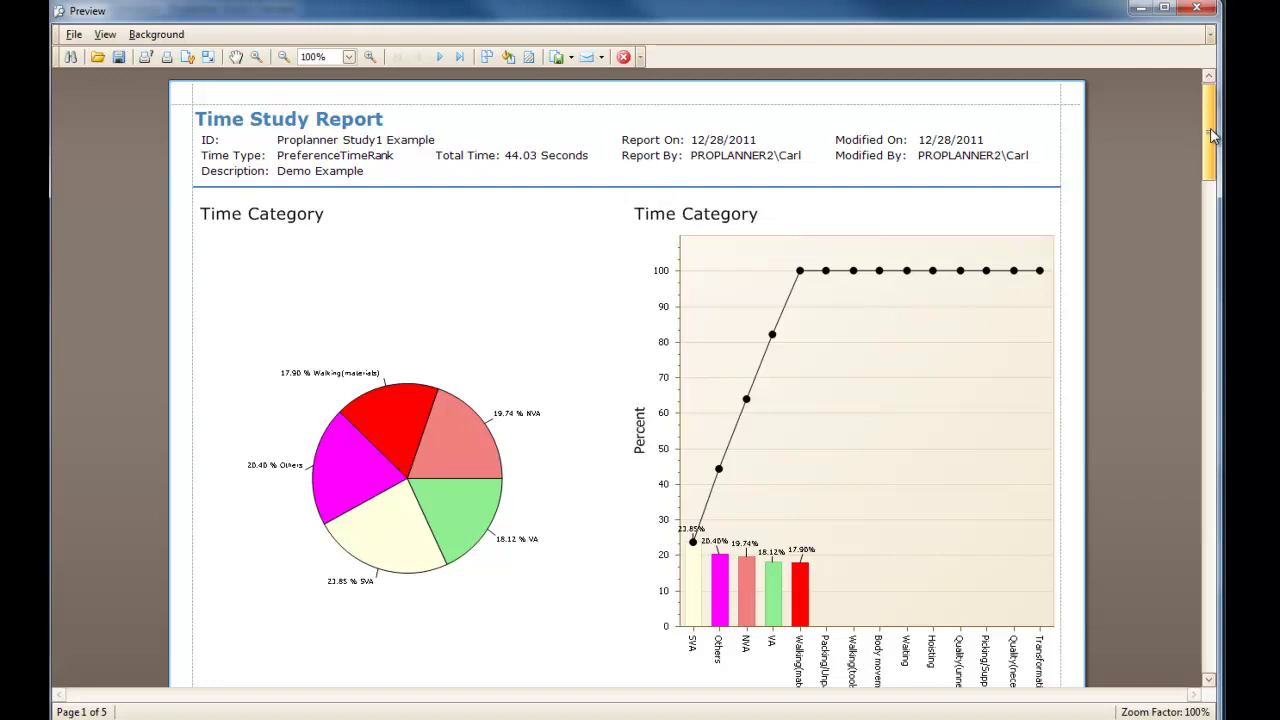
{"action": "mouse_move", "coordinate": [1209, 136]}
{"action": "left_mouse_down"}
{"action": "mouse_move", "coordinate": [1209, 469]}
{"action": "mouse_move", "coordinate": [1189, 577]}
{"action": "mouse_move", "coordinate": [1224, 268]}
{"action": "mouse_move", "coordinate": [1218, 125]}
{"action": "left_mouse_up"}
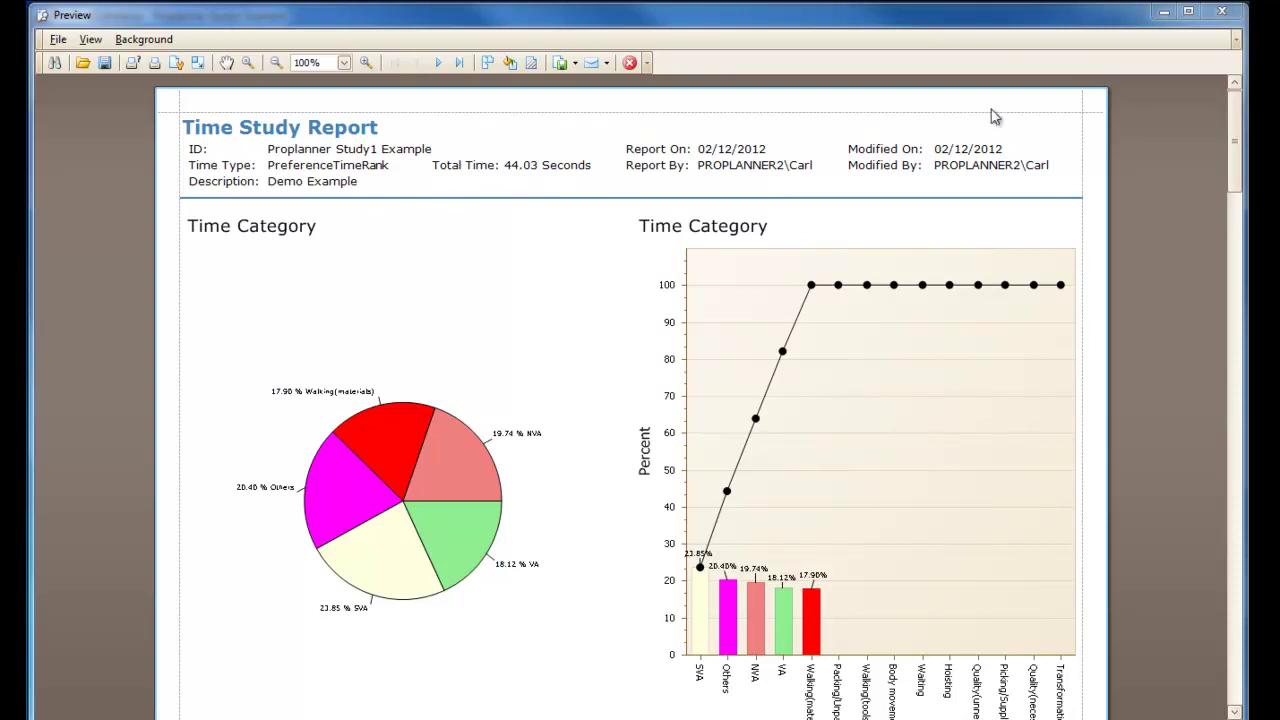
{"action": "left_click", "coordinate": [1220, 13]}
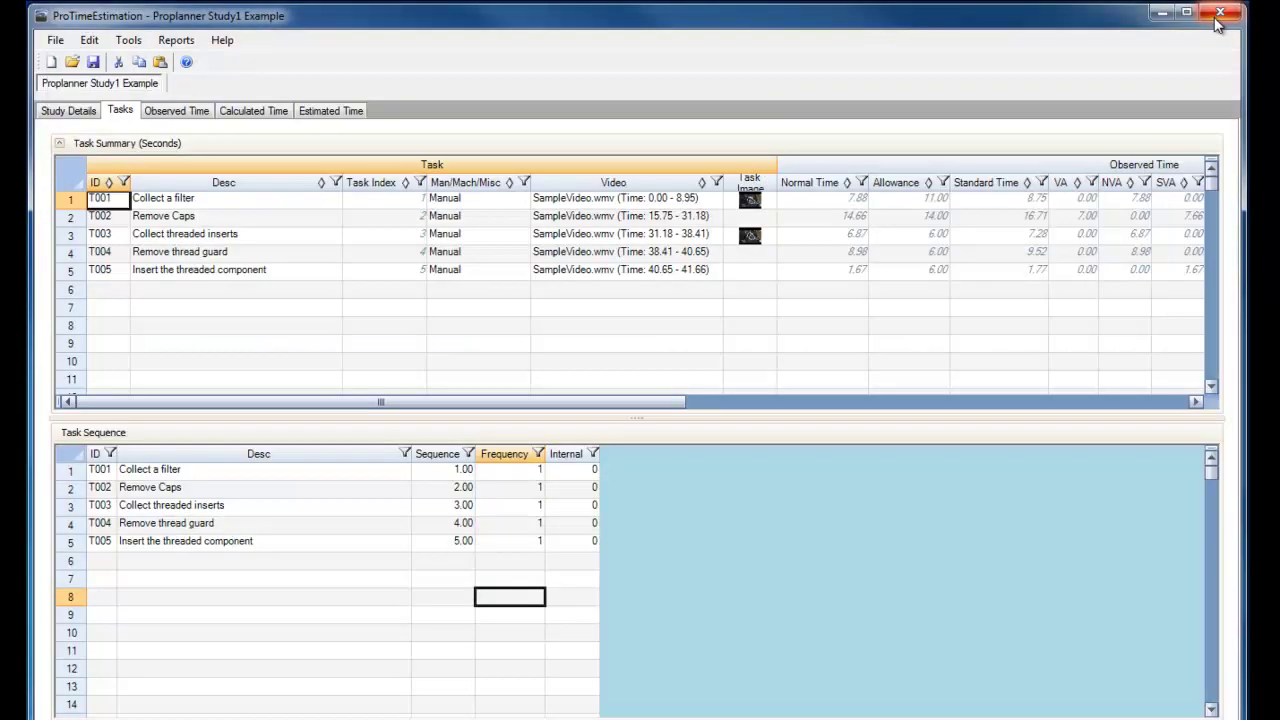
Set the Internal value of task T003, Collect threaded inserts, to 2 in the Task Sequence table
{"action": "left_click", "coordinate": [572, 508]}
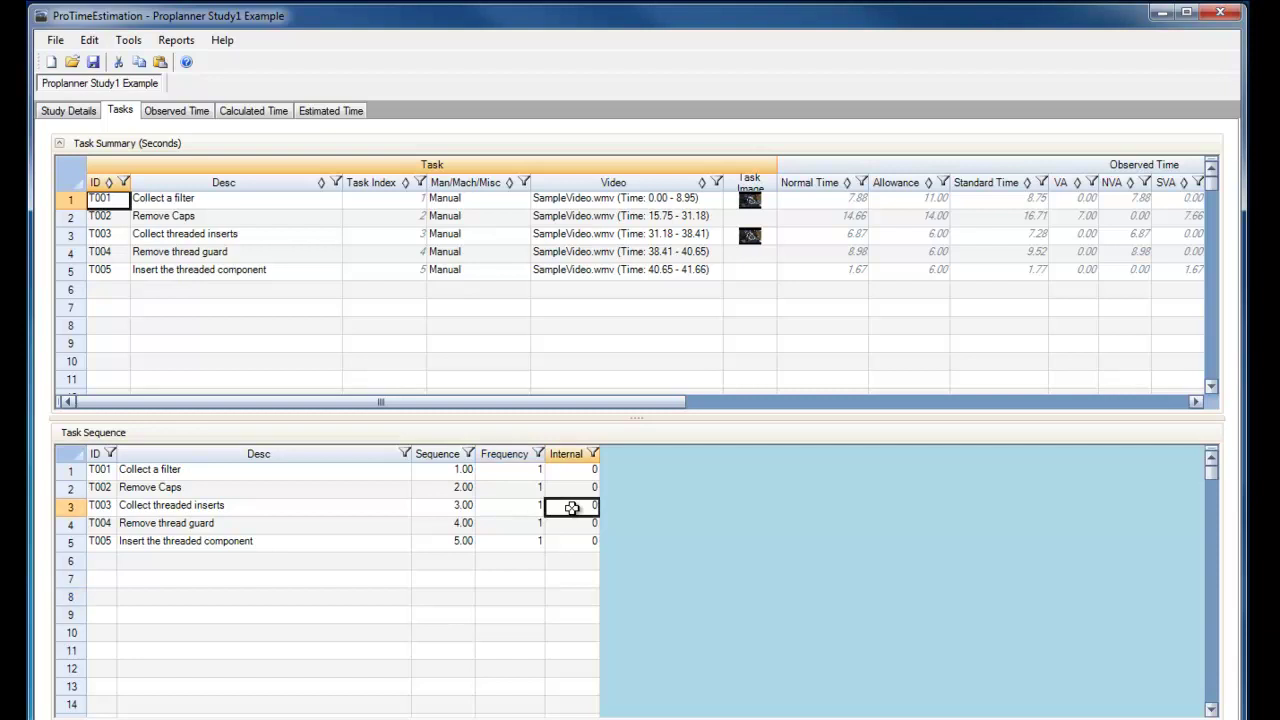
{"action": "left_click", "coordinate": [572, 508]}
{"action": "type", "text": "2"}
{"action": "left_click", "coordinate": [522, 508]}
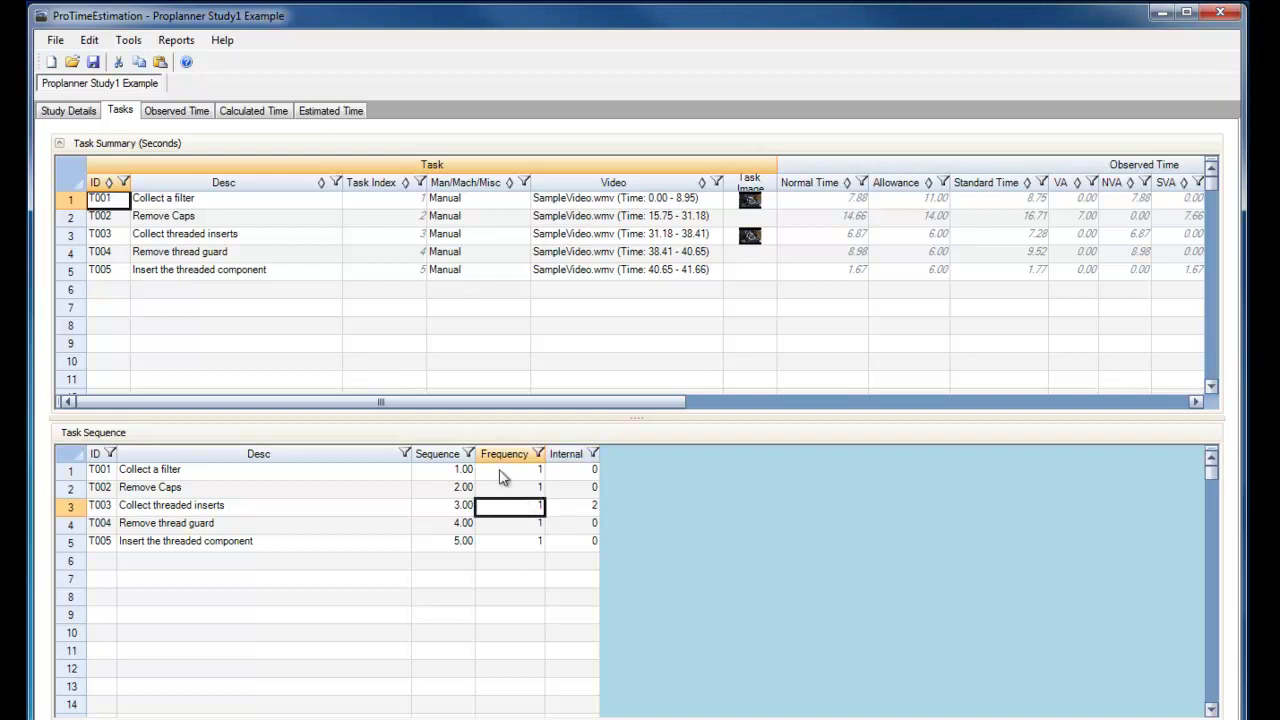
Generate the Time Study Report with the Time Standard Rank time type, check its Total Time and close the preview
{"action": "left_click", "coordinate": [188, 44]}
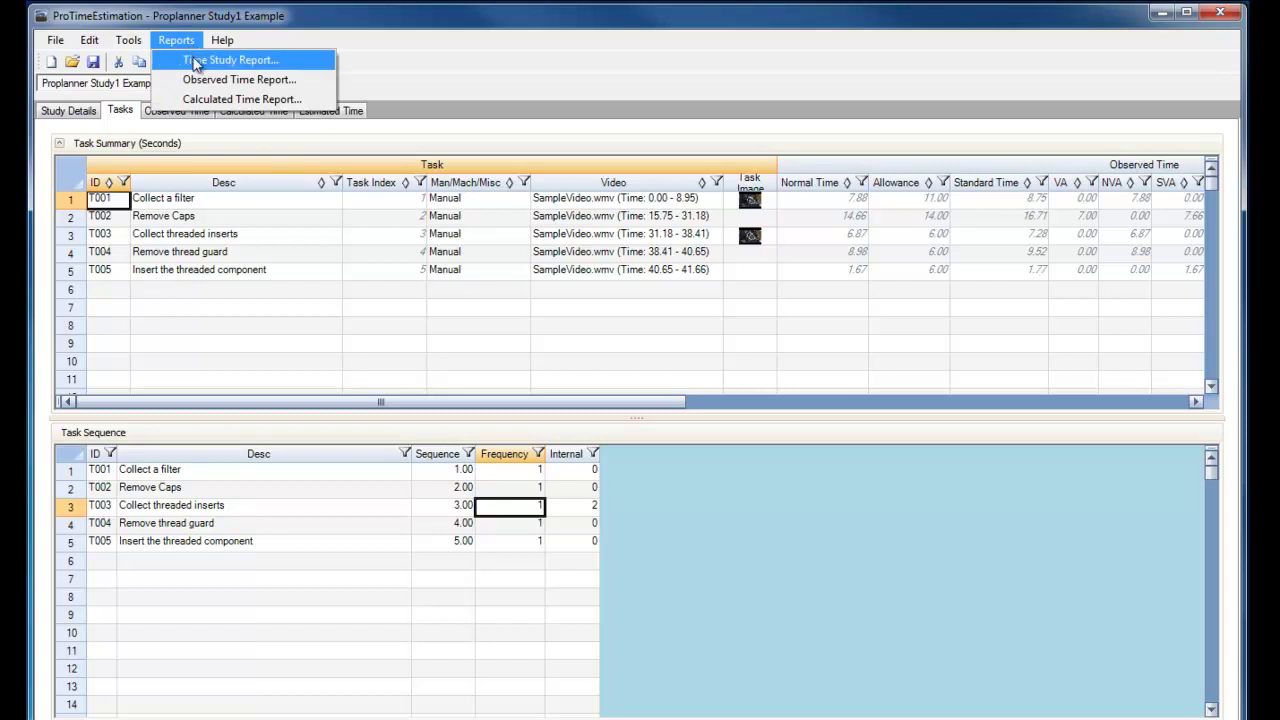
{"action": "left_click", "coordinate": [200, 60]}
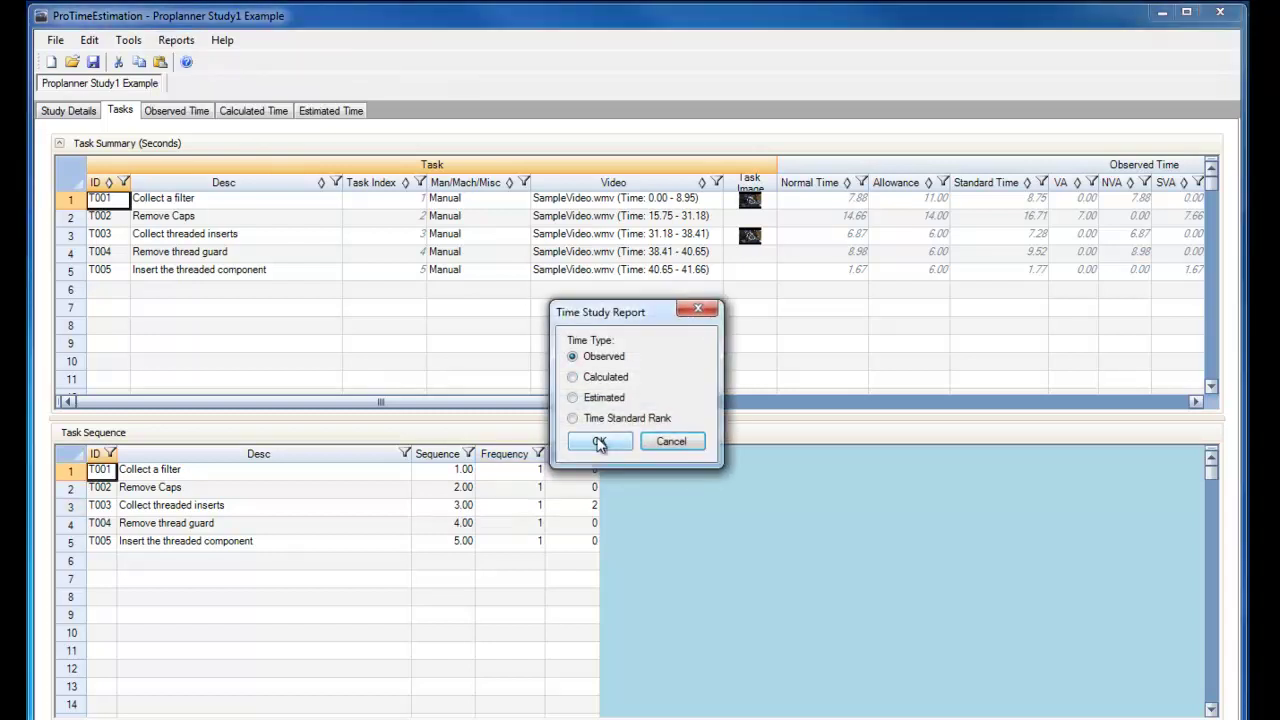
{"action": "left_click", "coordinate": [572, 418]}
{"action": "left_click", "coordinate": [588, 441]}
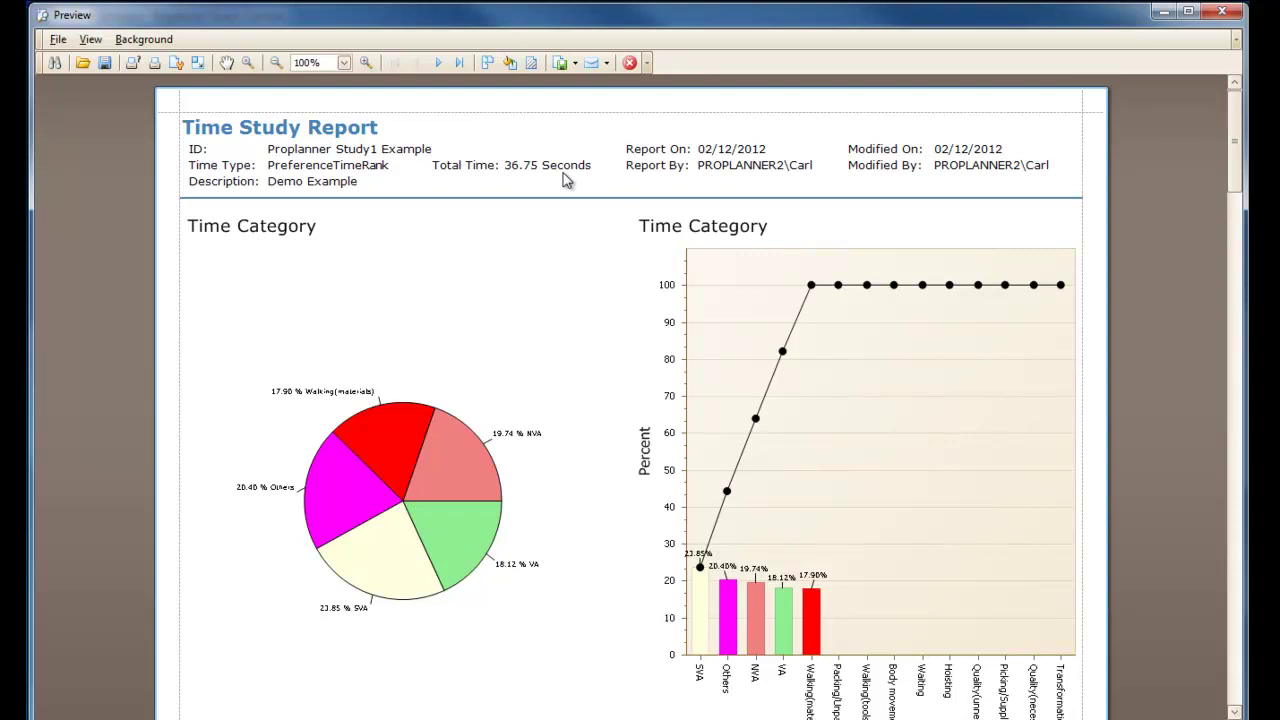
{"action": "left_click", "coordinate": [1221, 11]}
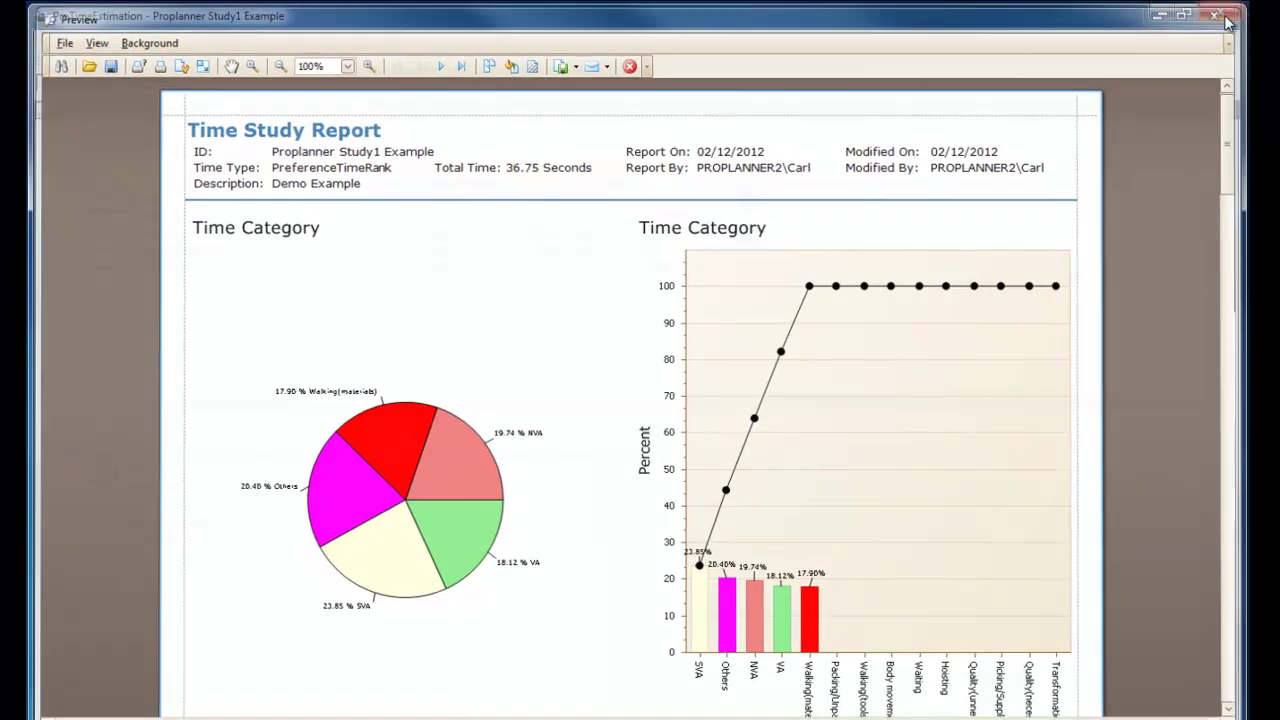
Generate the Observed Time Report for the study
{"action": "left_click", "coordinate": [176, 40]}
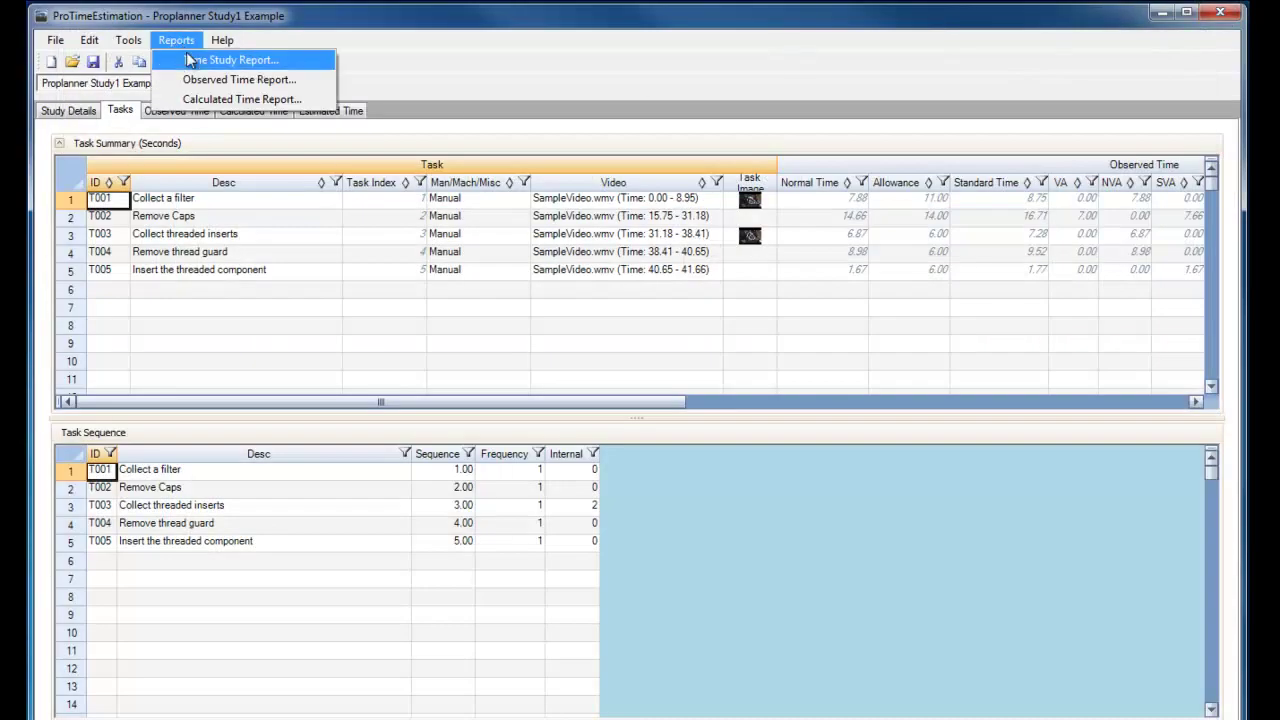
{"action": "left_click", "coordinate": [183, 78]}
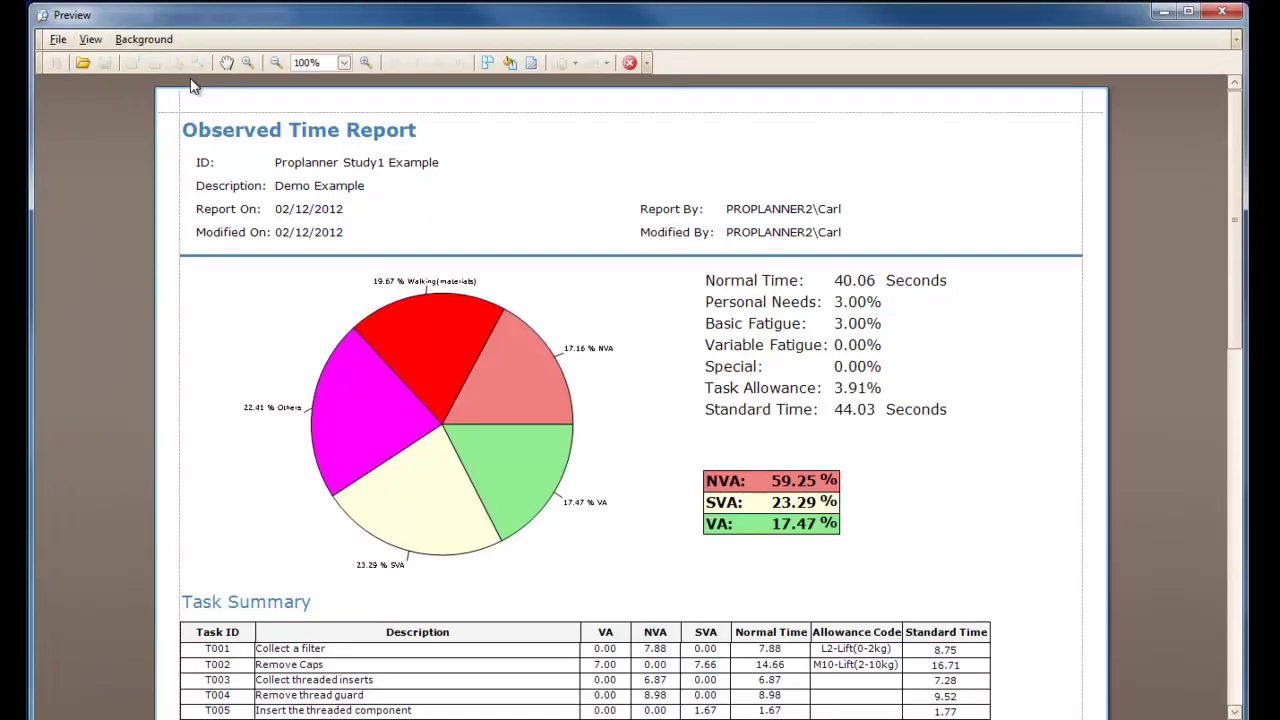